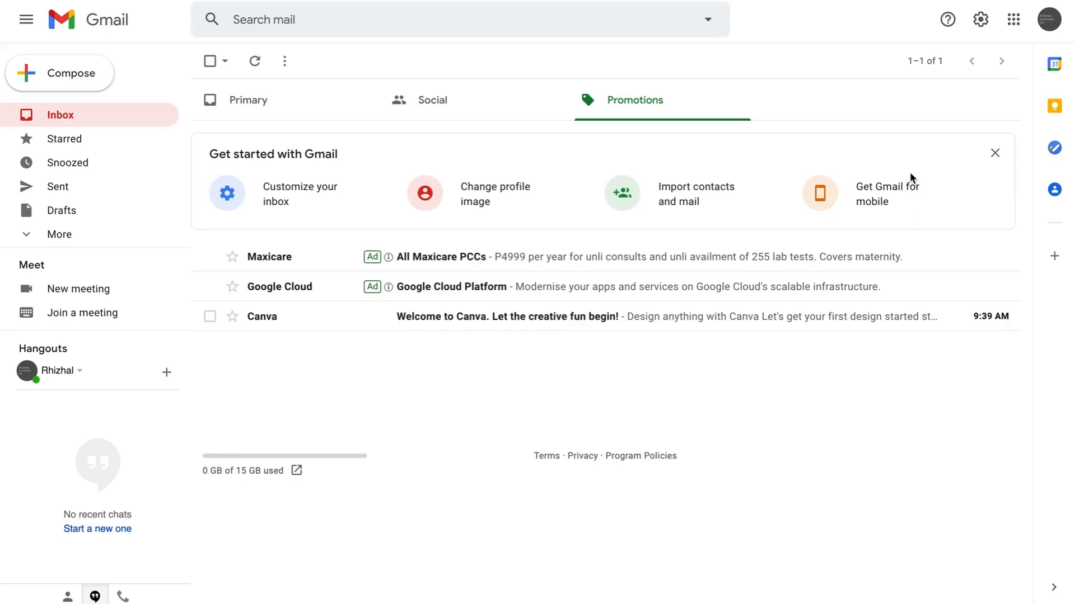
- Check the signed-in account, then open More from Google from the Google apps list
click(1048, 21)
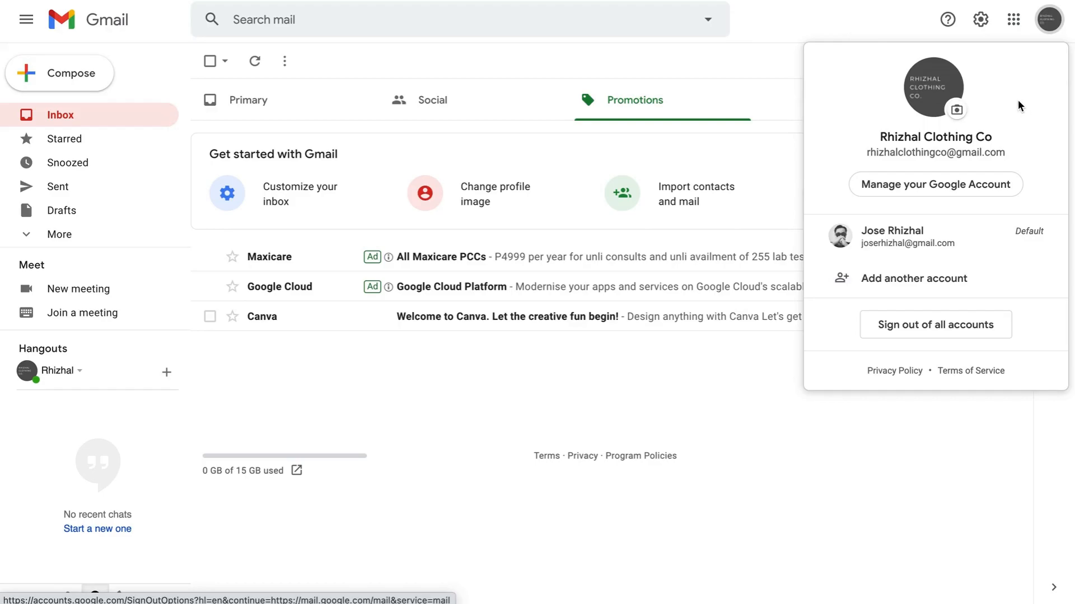
click(904, 21)
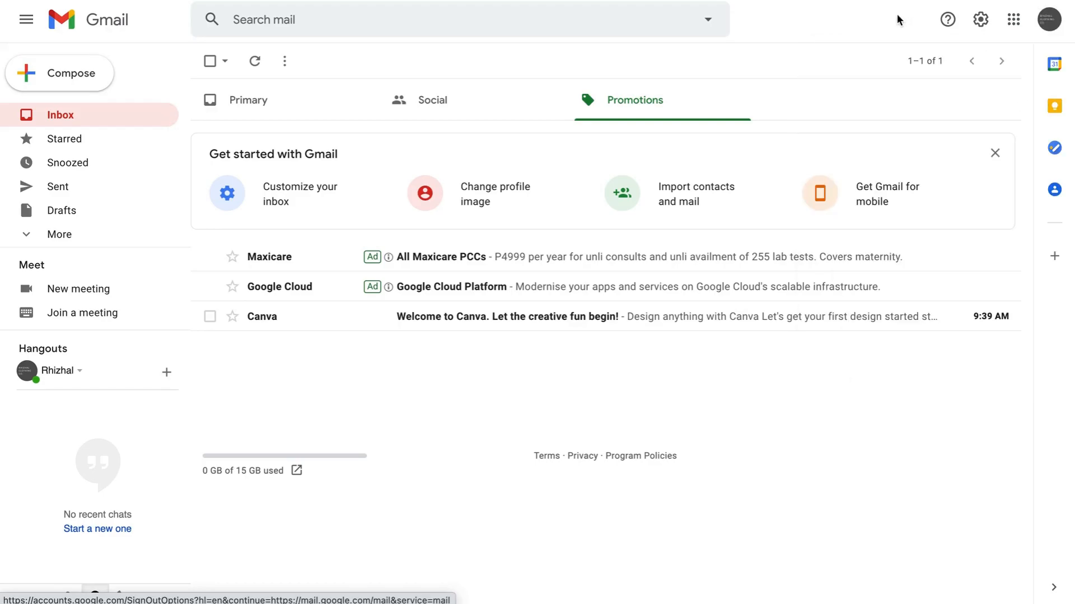
click(1013, 22)
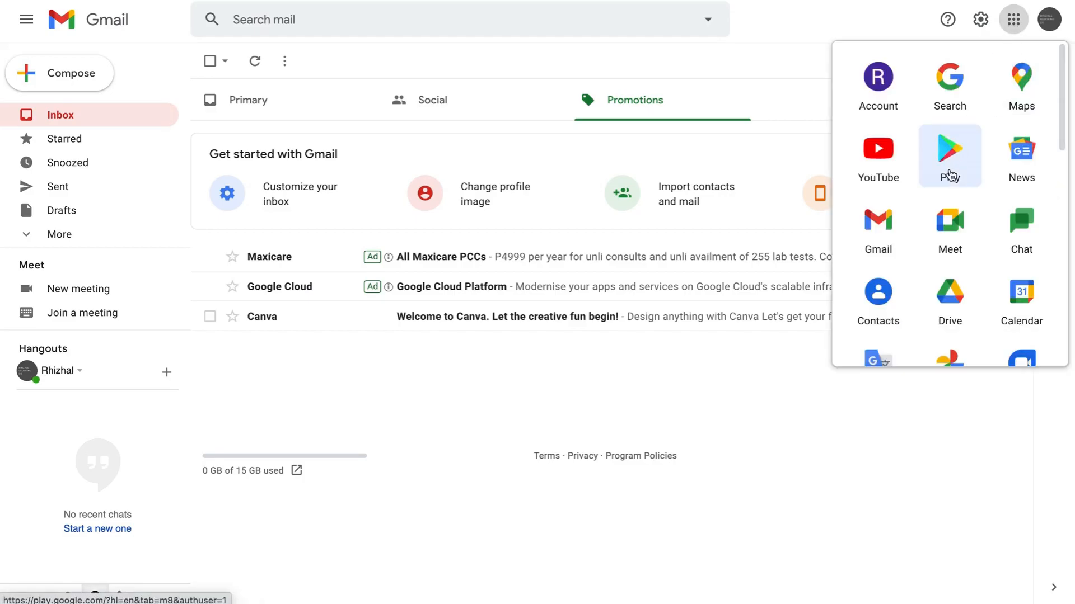
scroll(950, 171, down, 3)
scroll(950, 173, down, 8)
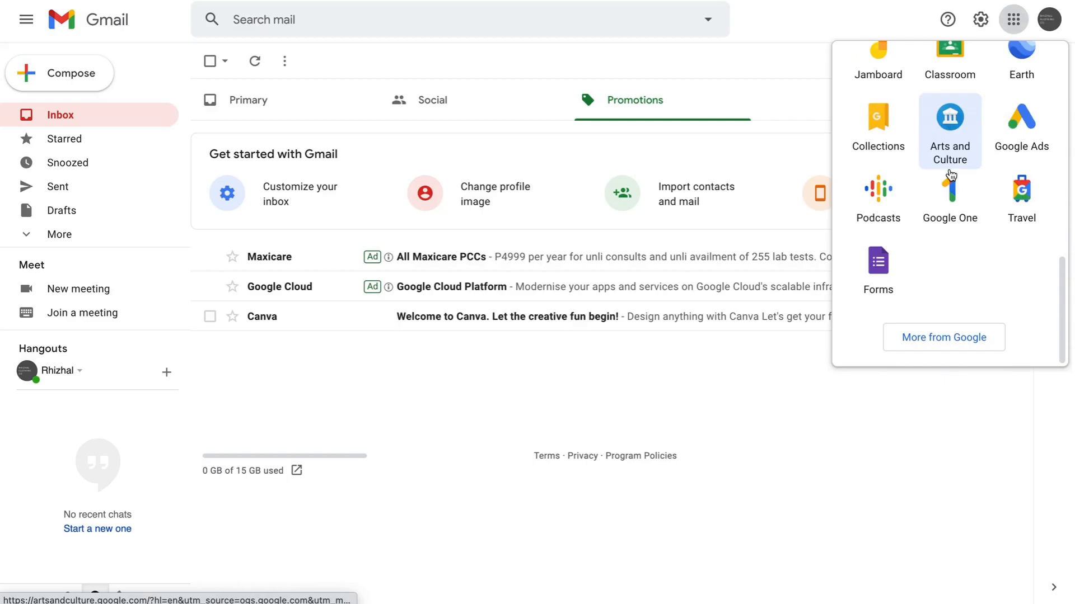
click(950, 339)
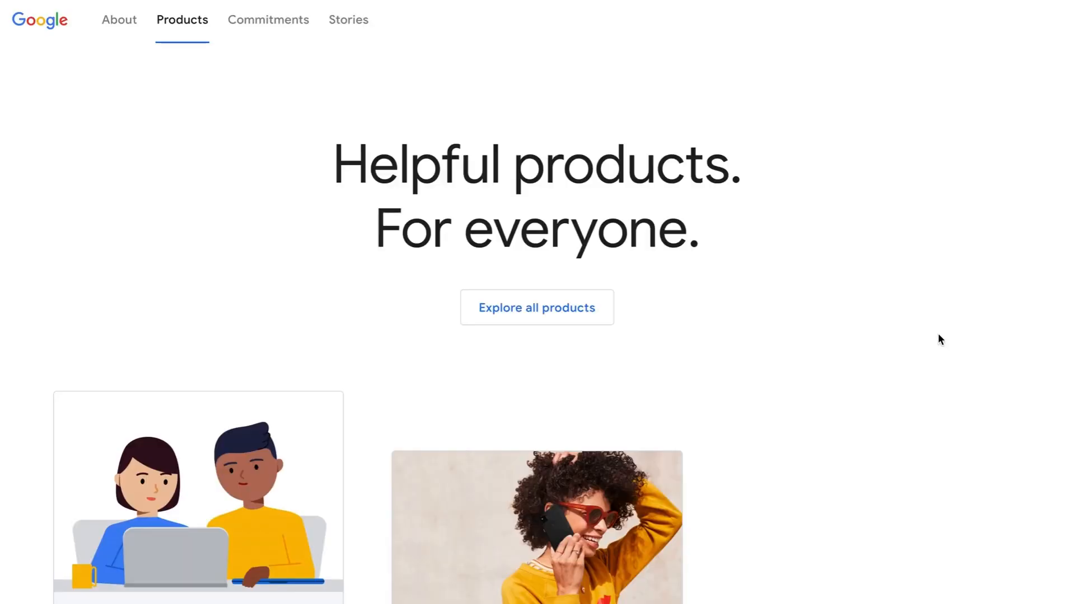
- Scroll to Featured Products and open the Google My Business card
scroll(412, 291, down, 2)
scroll(412, 292, down, 14)
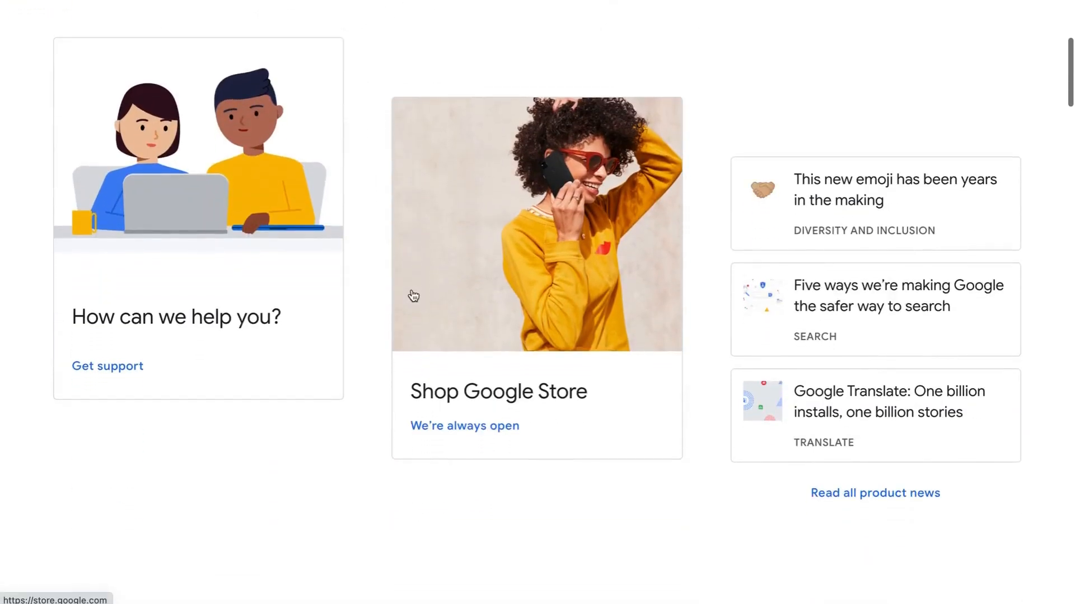
scroll(412, 295, down, 4)
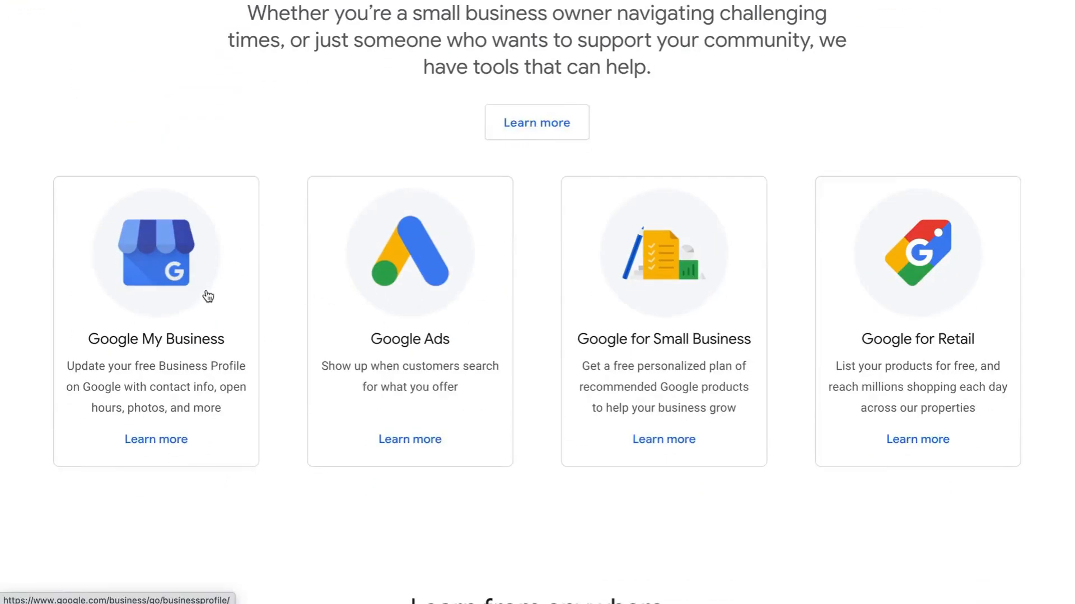
click(166, 270)
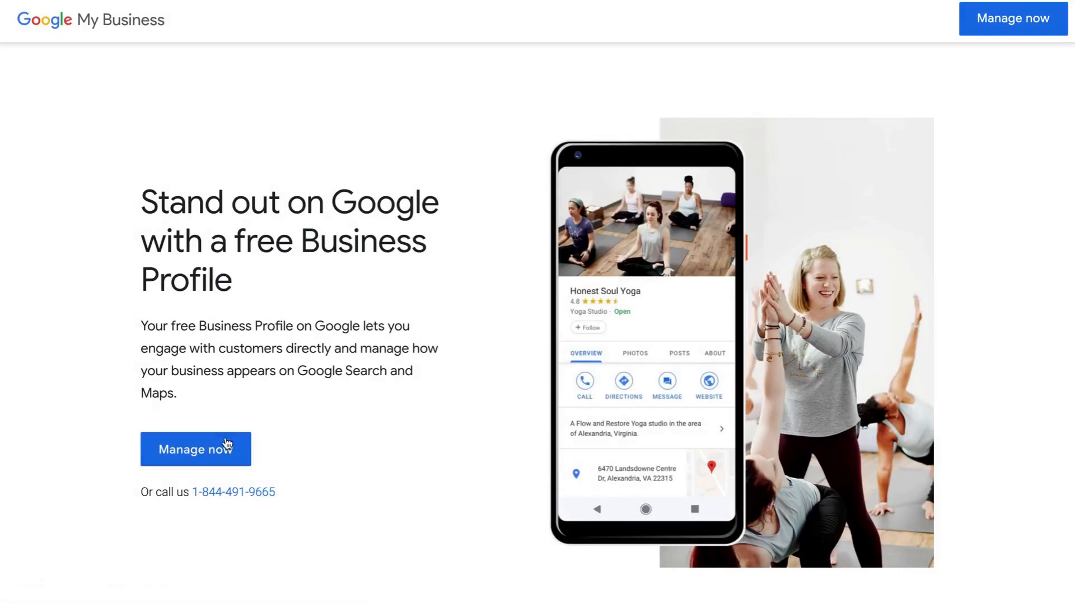
- Choose Manage now and switch to the clothing company's Google account
click(196, 453)
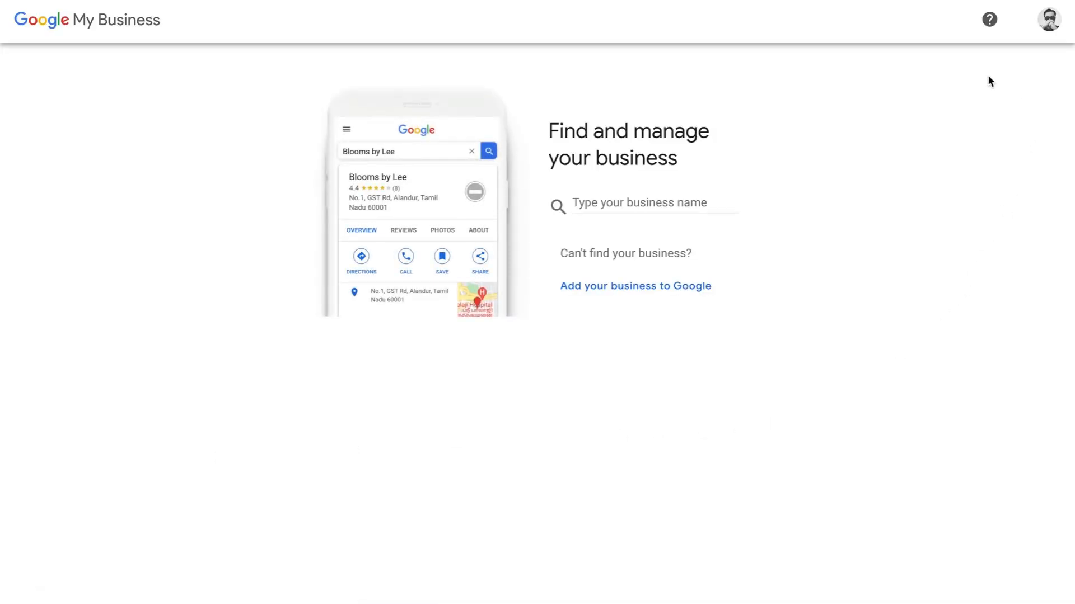
click(1050, 20)
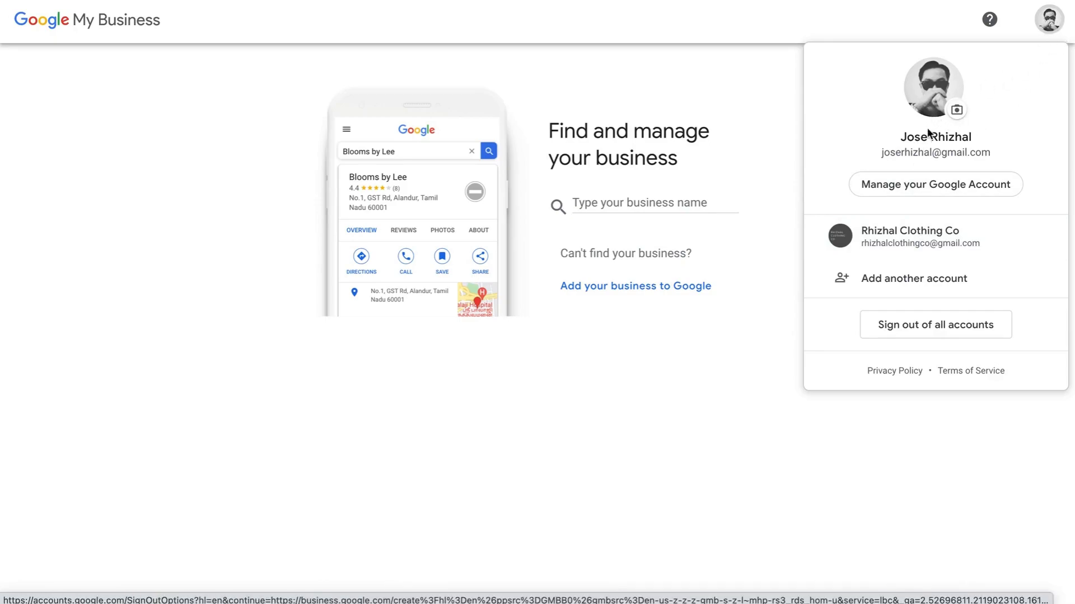
click(907, 232)
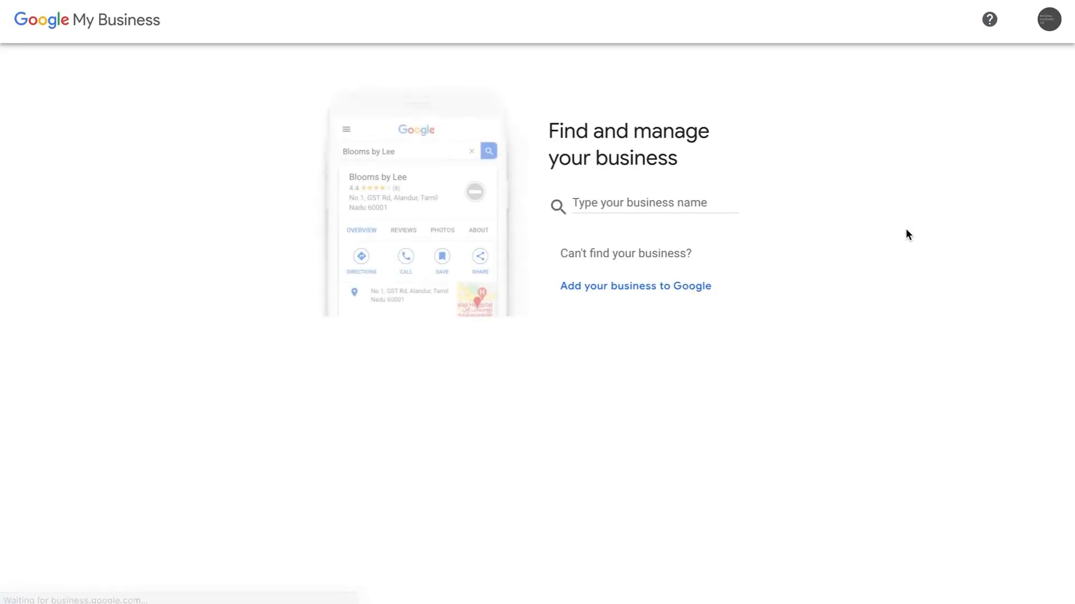
click(1049, 19)
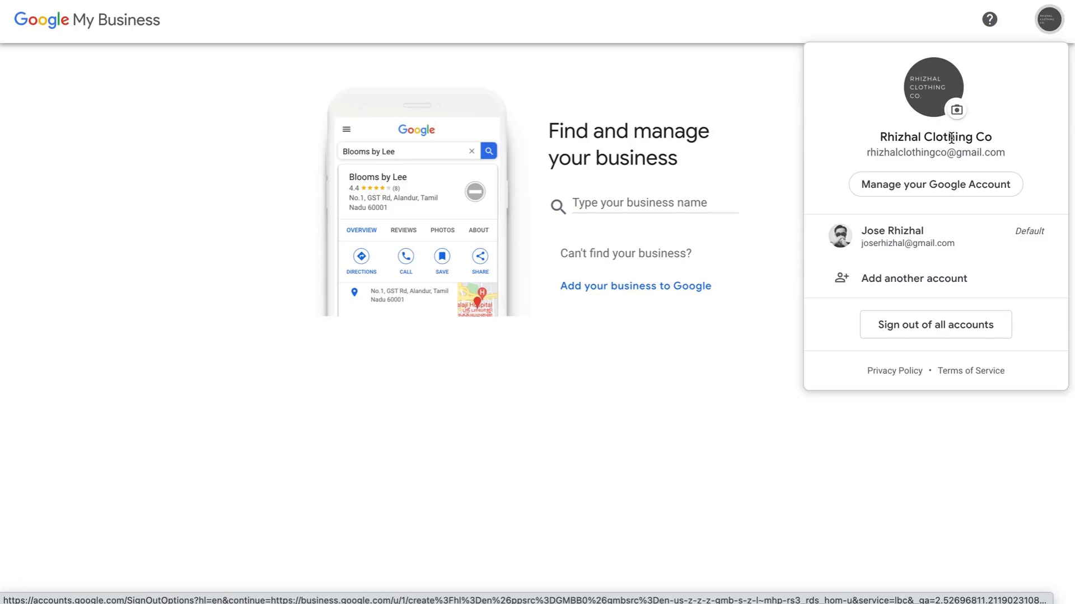
click(649, 459)
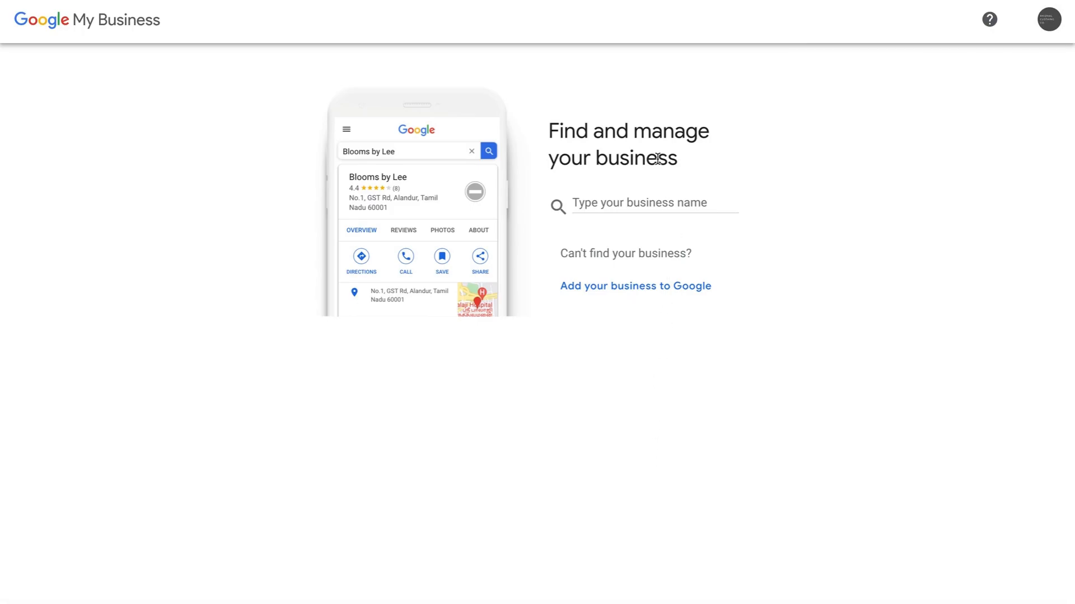
click(683, 201)
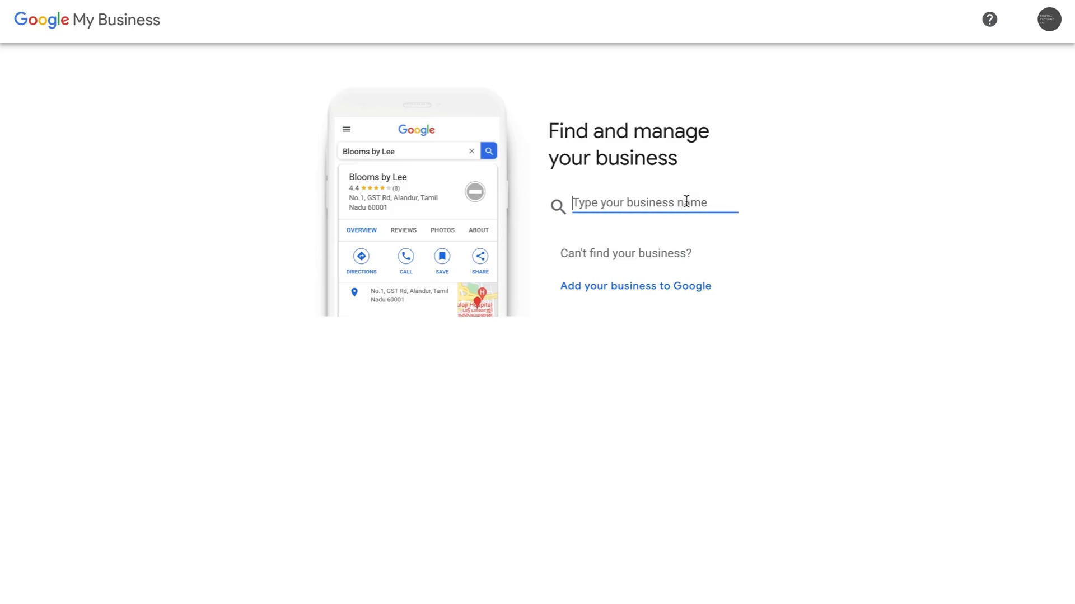
click(842, 210)
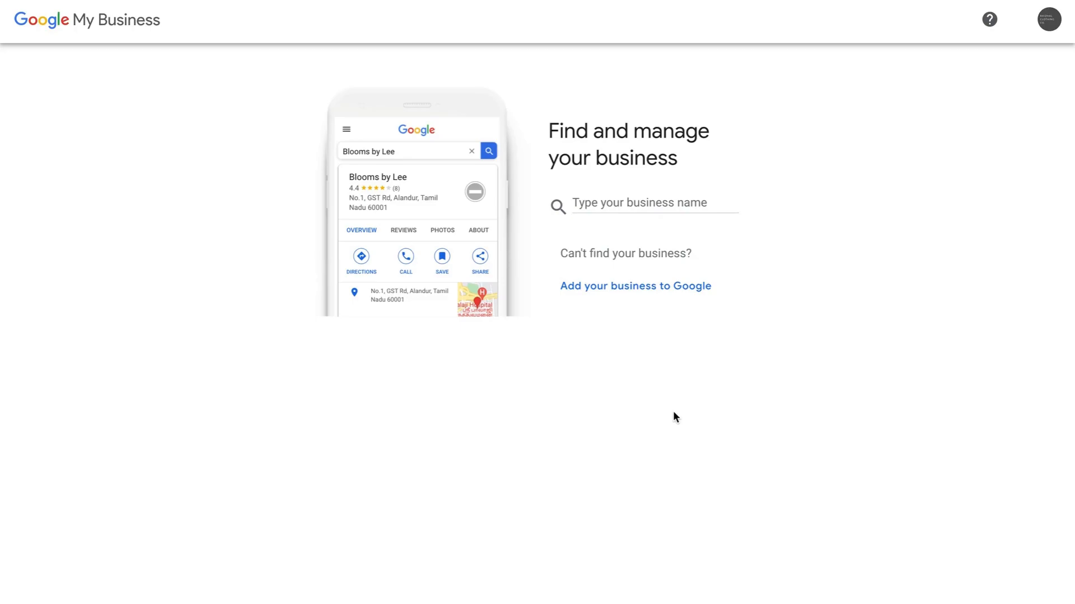
- Start adding a new business named 'Rhizhal Clothing Company'
click(597, 287)
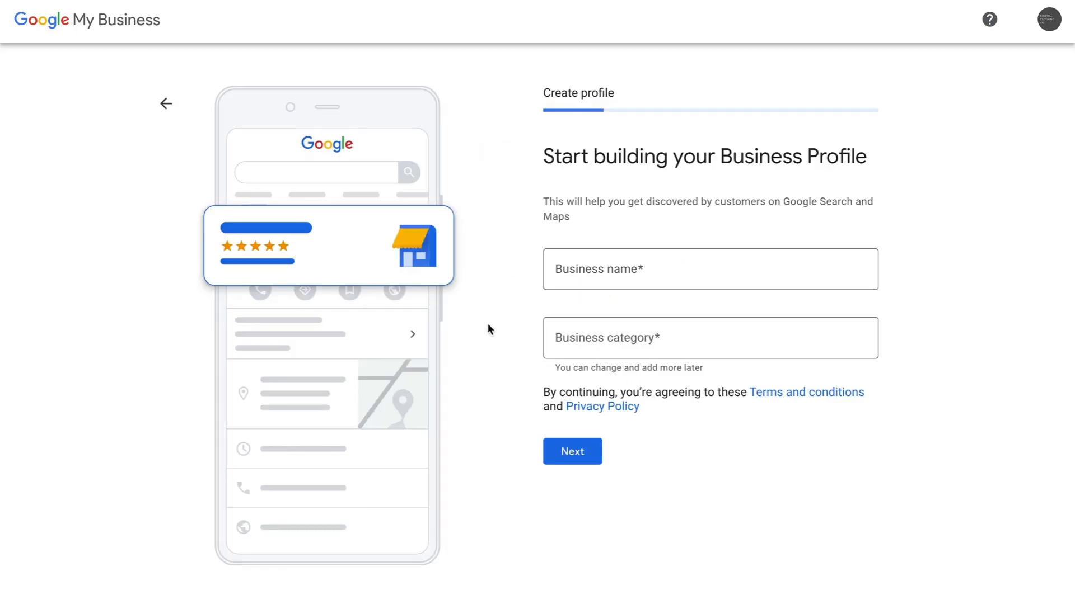
click(657, 278)
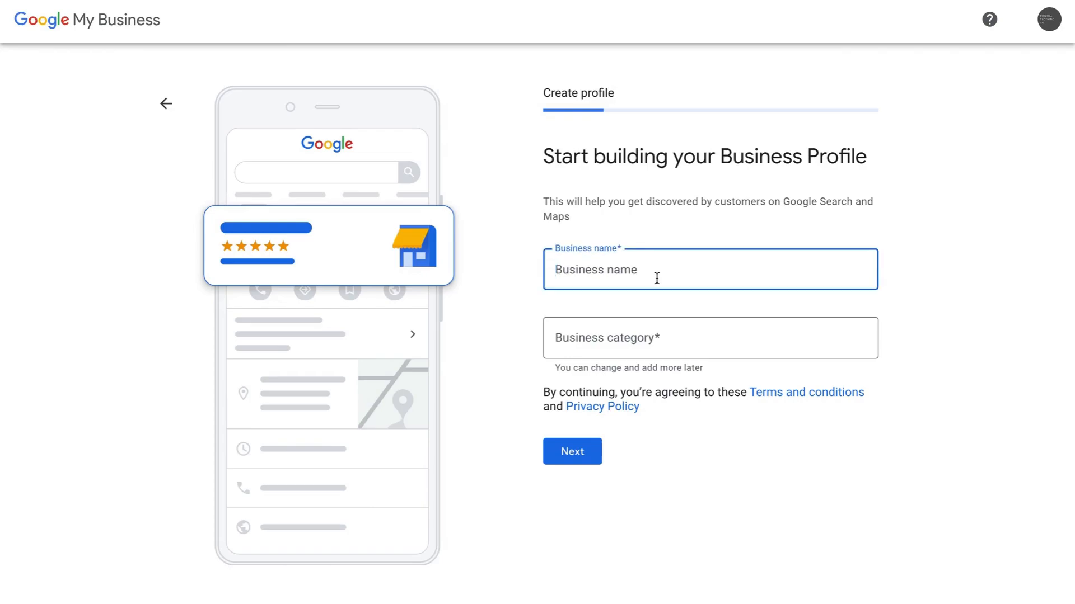
text(Rhi)
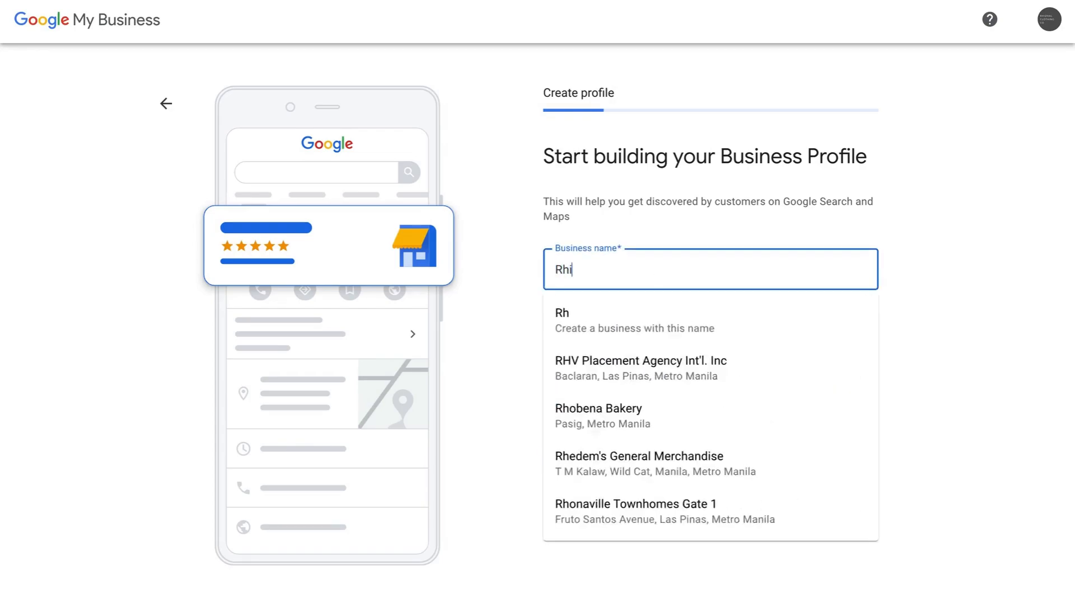
text(zhal )
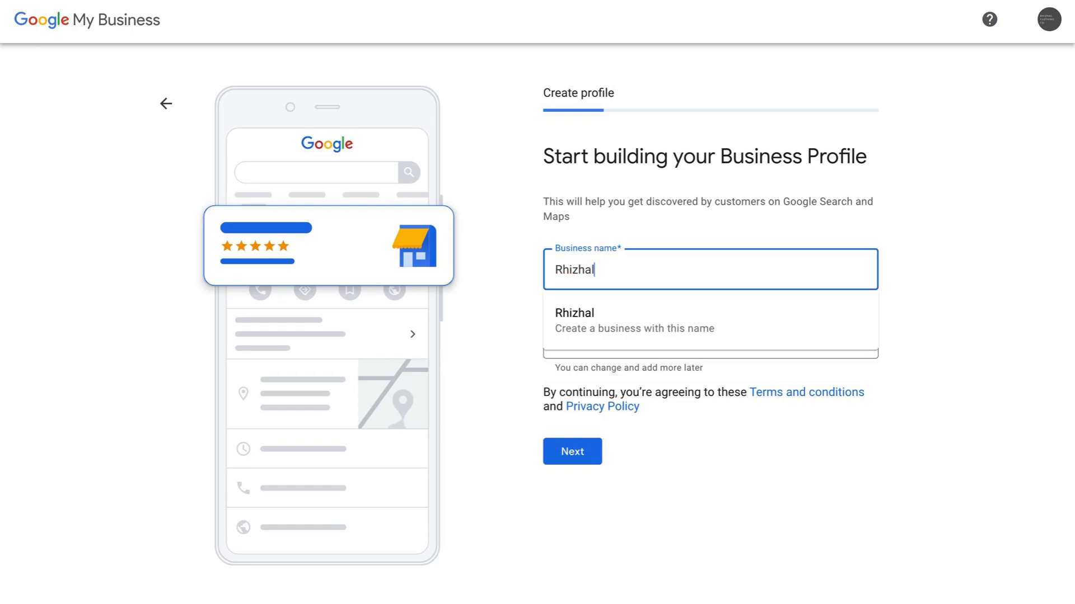
text(Cloth)
key(BackSpace)
text(thing Co)
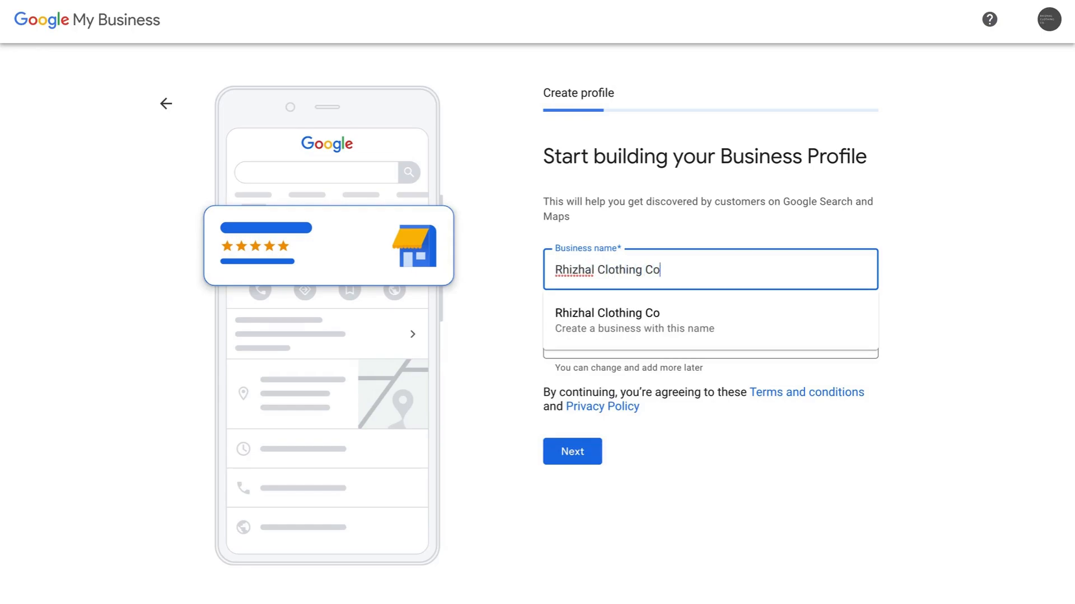
text(mpany)
click(987, 258)
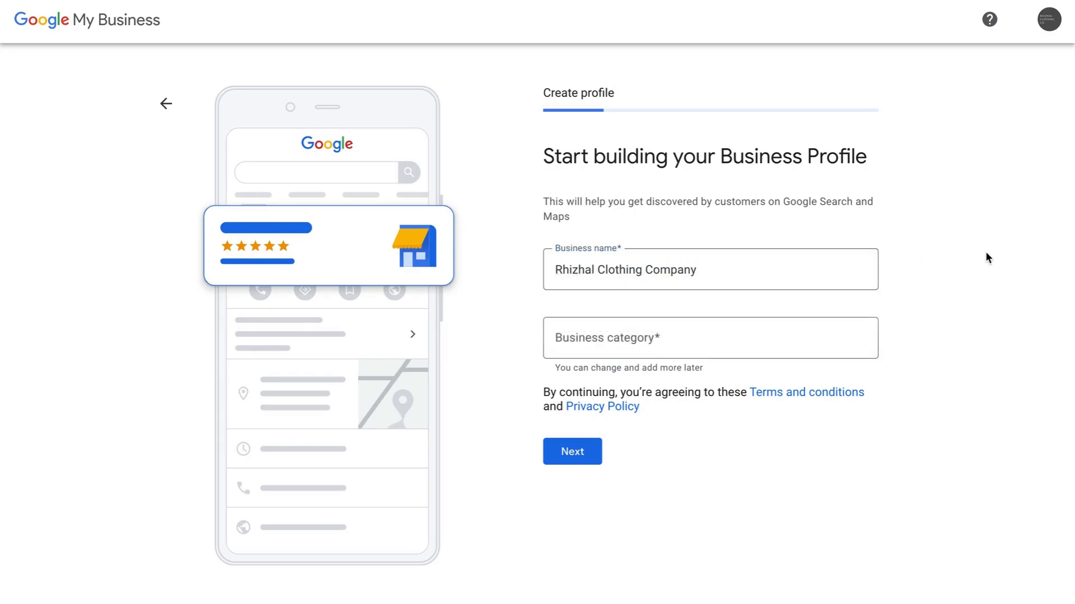
- Set the business category to Clothing store
click(709, 341)
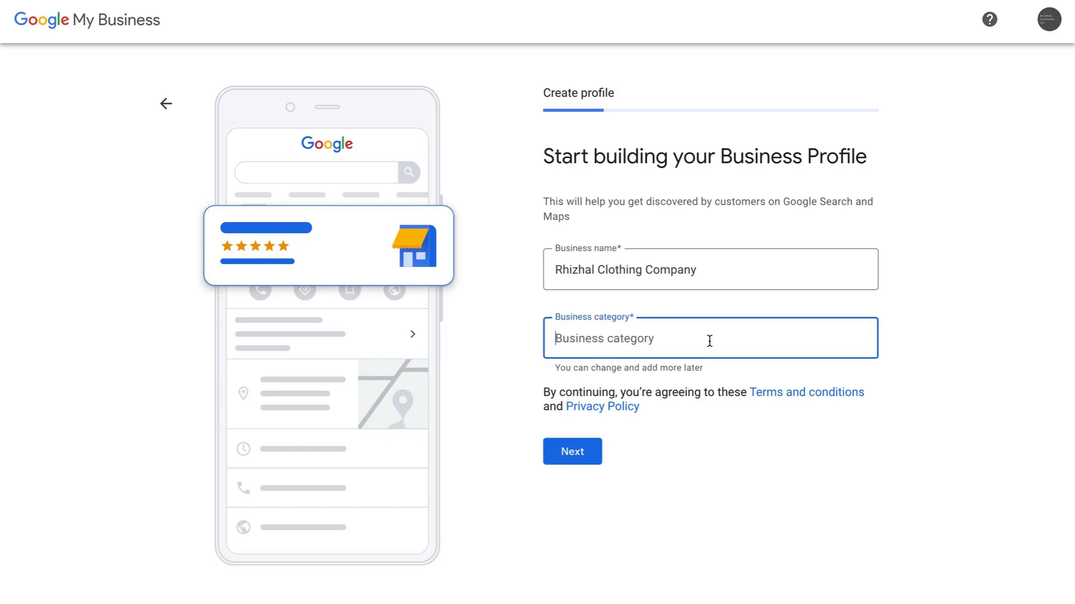
text(cloth)
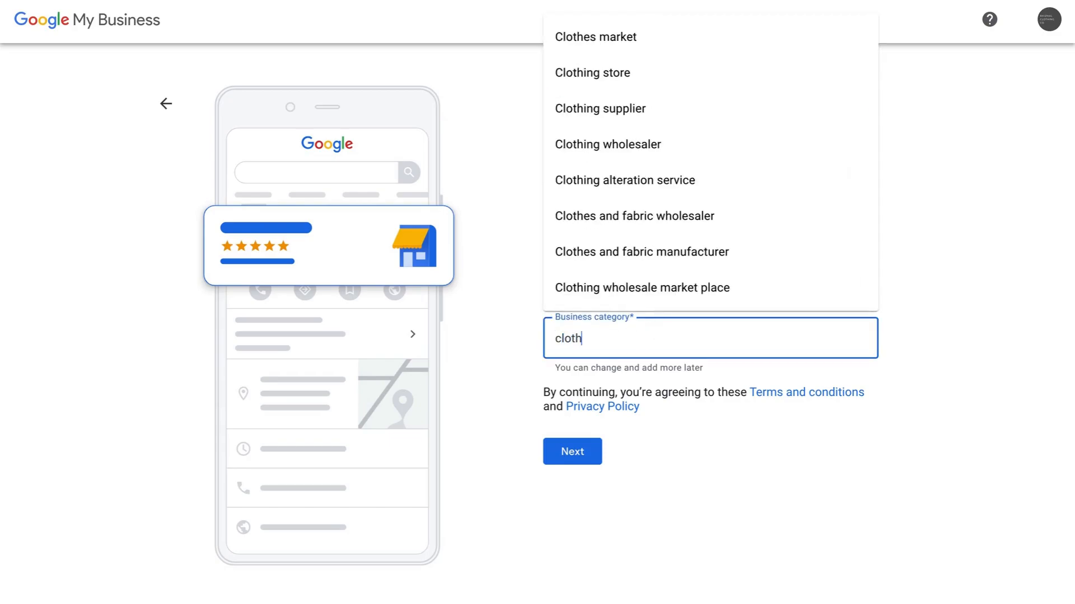
text(ing)
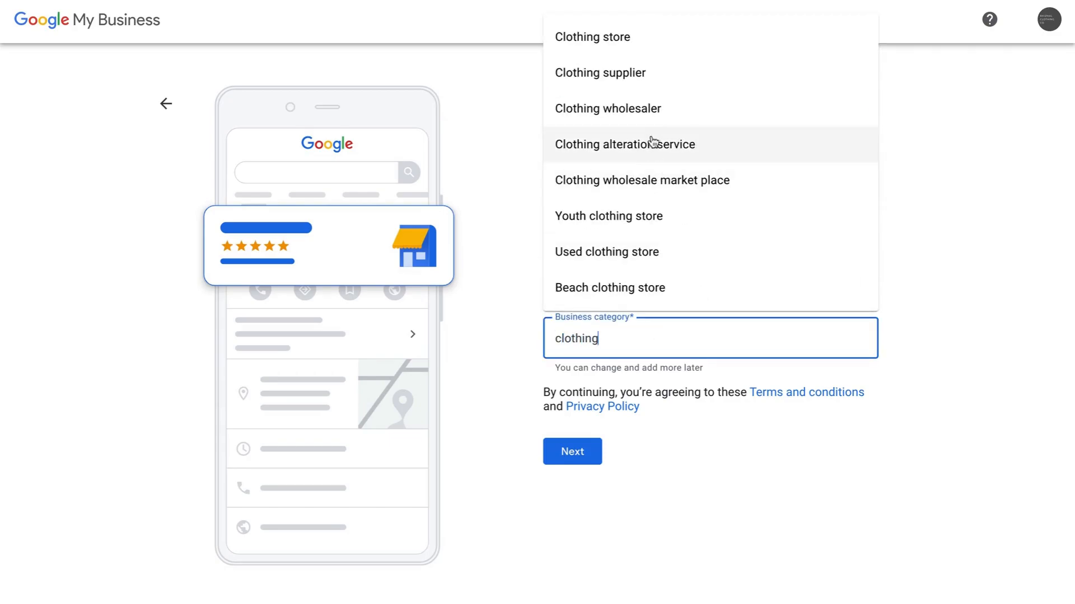
scroll(638, 236, down, 3)
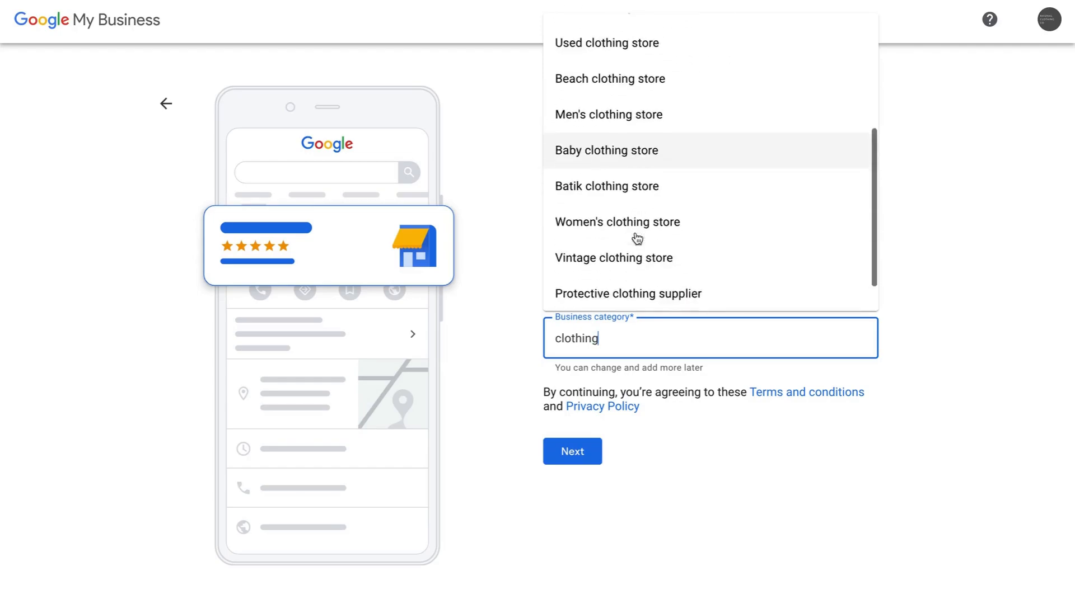
scroll(637, 238, up, 3)
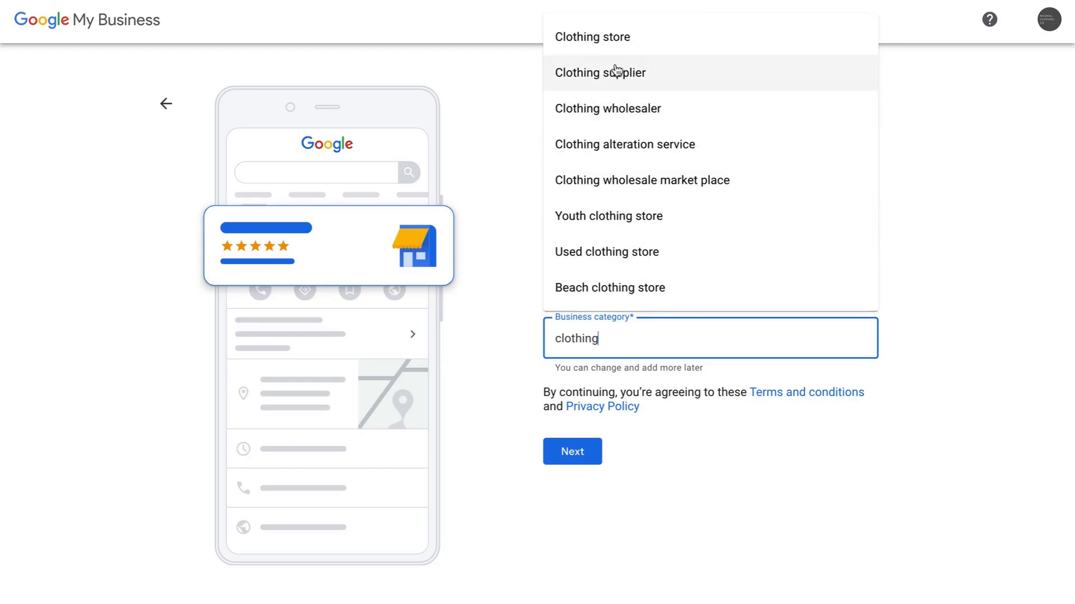
click(611, 39)
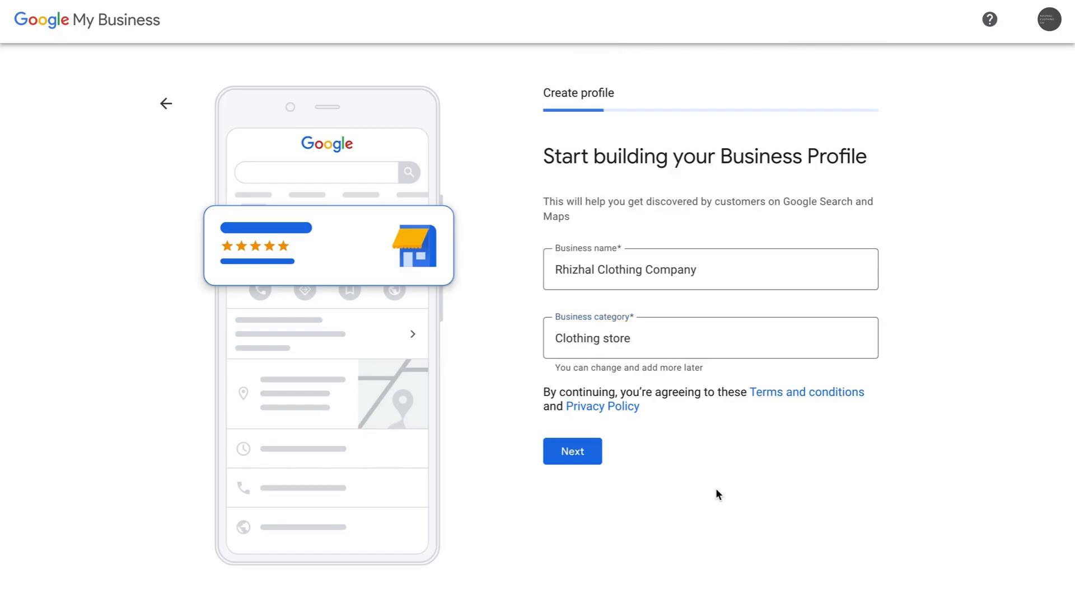
- Submit the name and category, and answer No to adding a visitable location
click(572, 461)
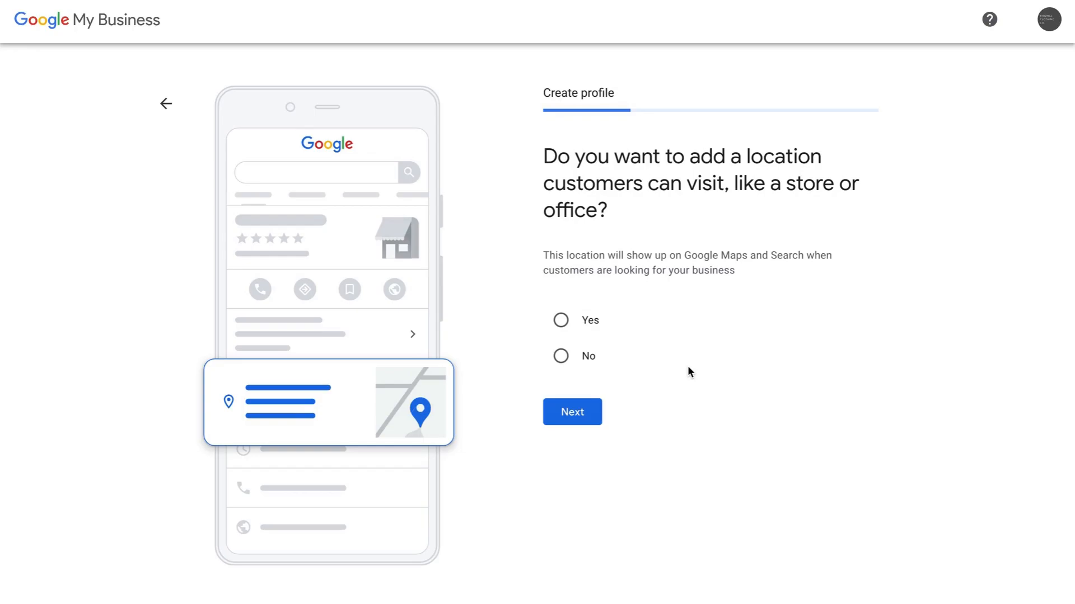
click(560, 356)
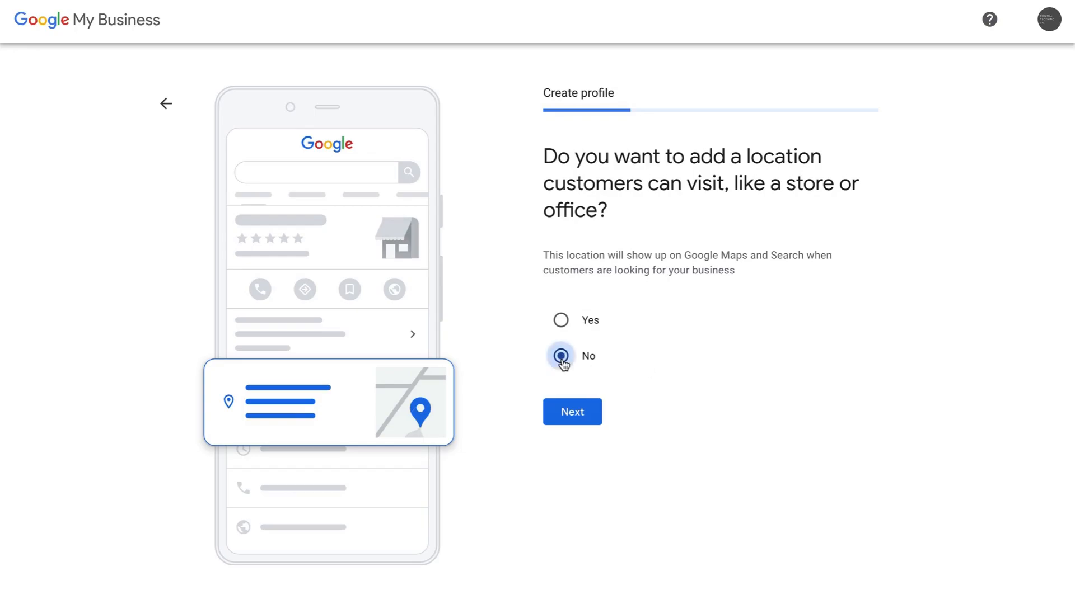
- Add Metro Manila and Cebu as service areas, then remove both
click(567, 422)
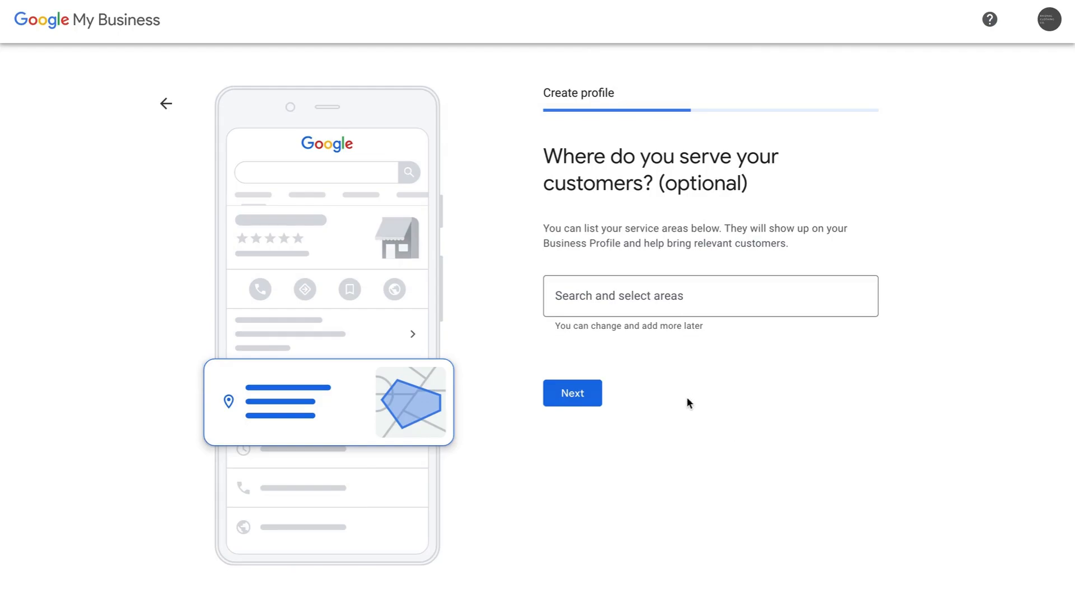
click(655, 312)
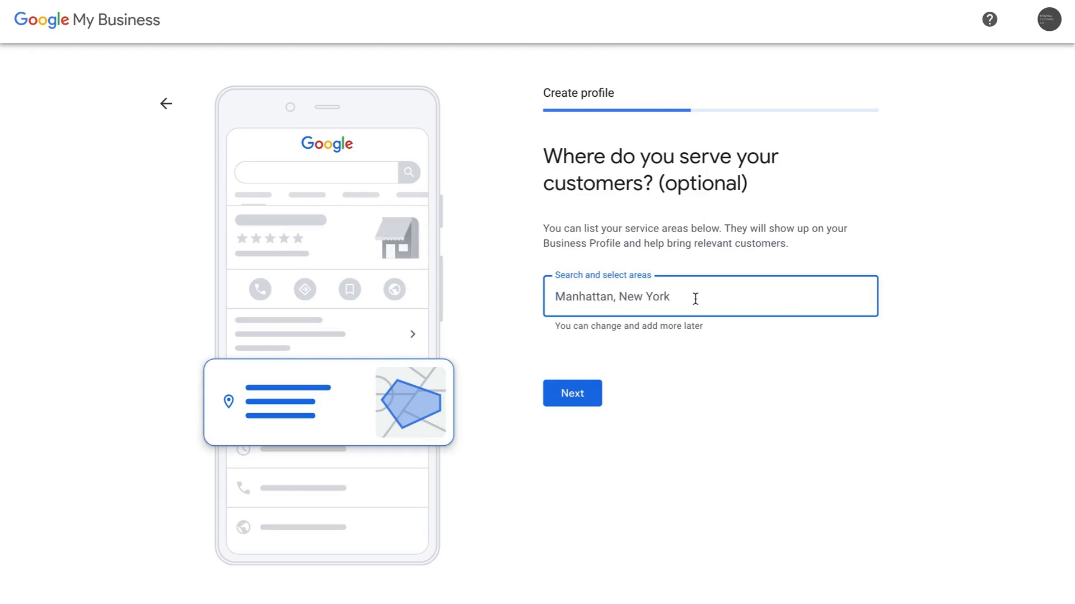
text(metro manila)
click(616, 342)
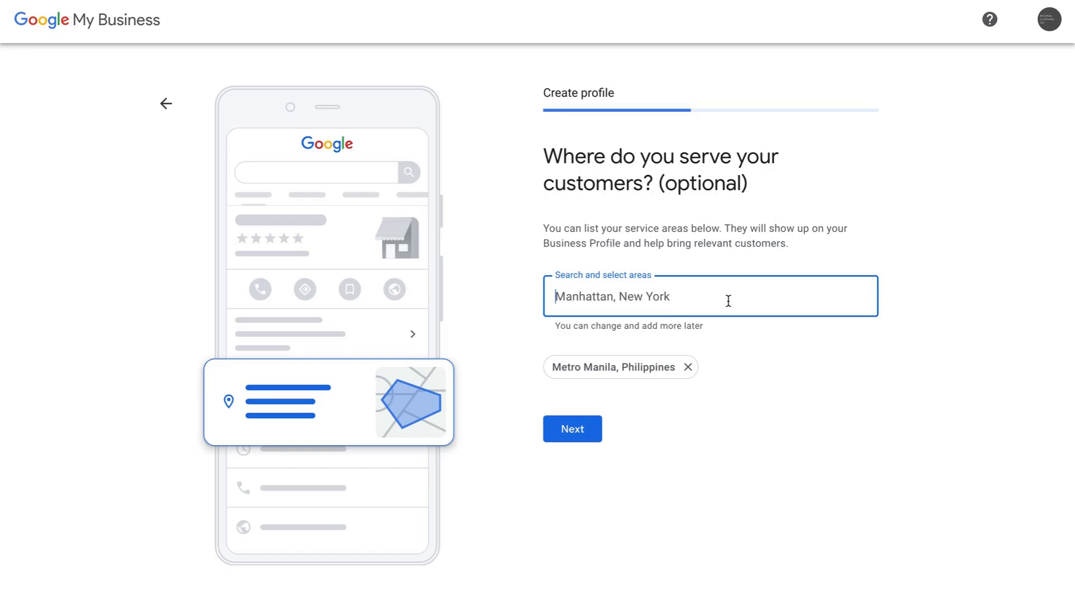
text(cebu)
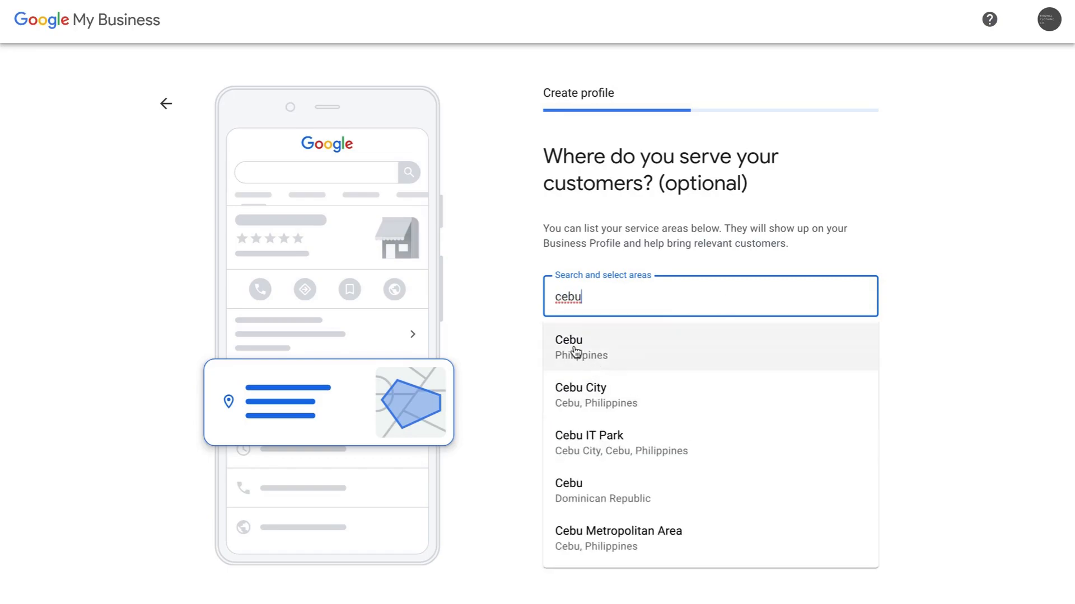
click(576, 353)
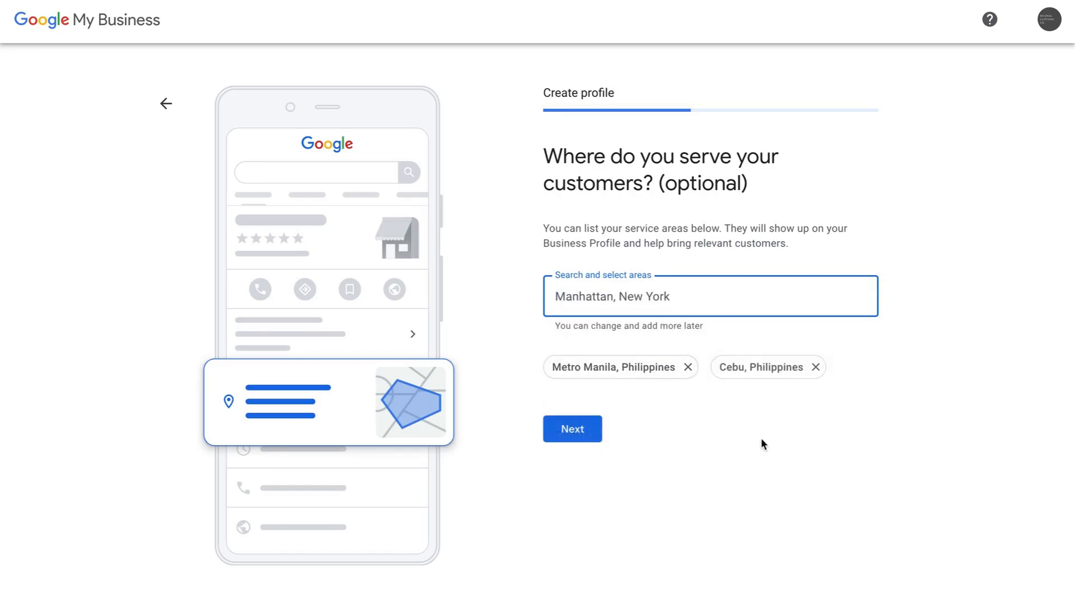
click(816, 368)
click(687, 368)
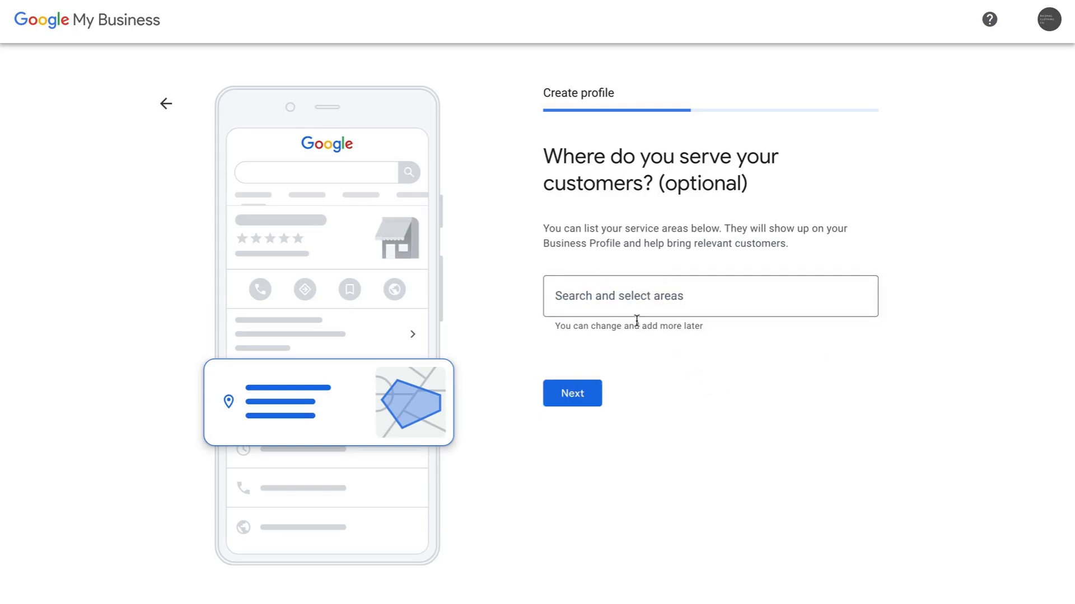
- Select Philippines as the only service area
click(615, 298)
text(philippines)
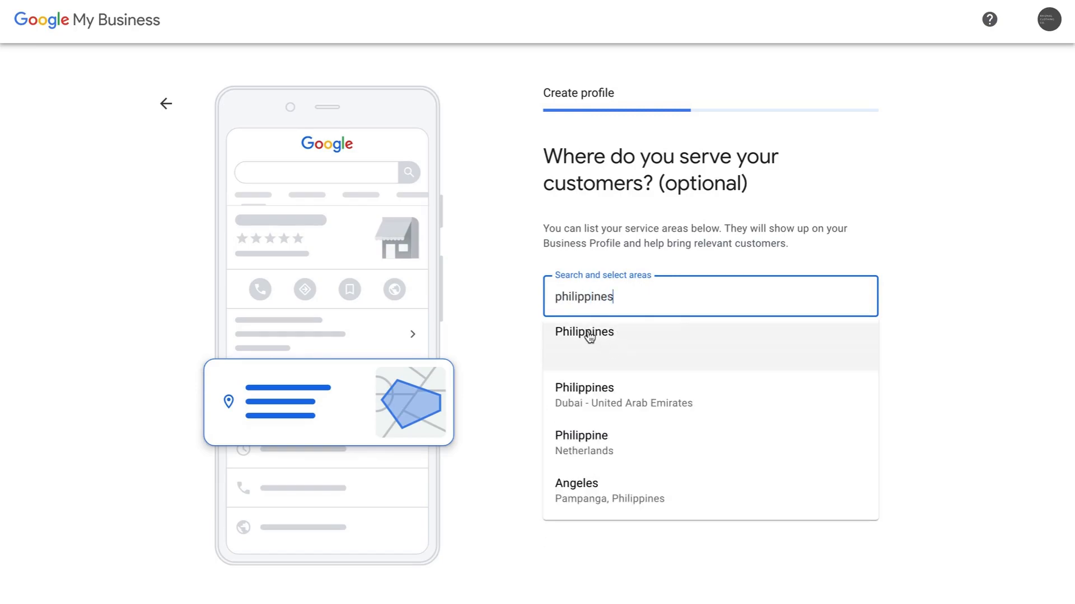
click(589, 335)
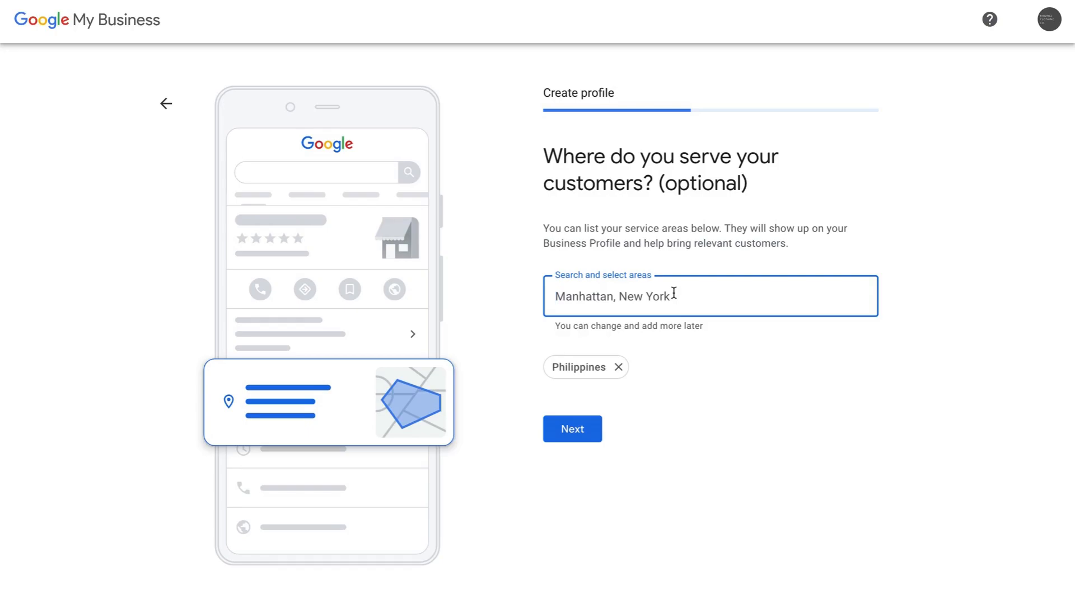
click(747, 424)
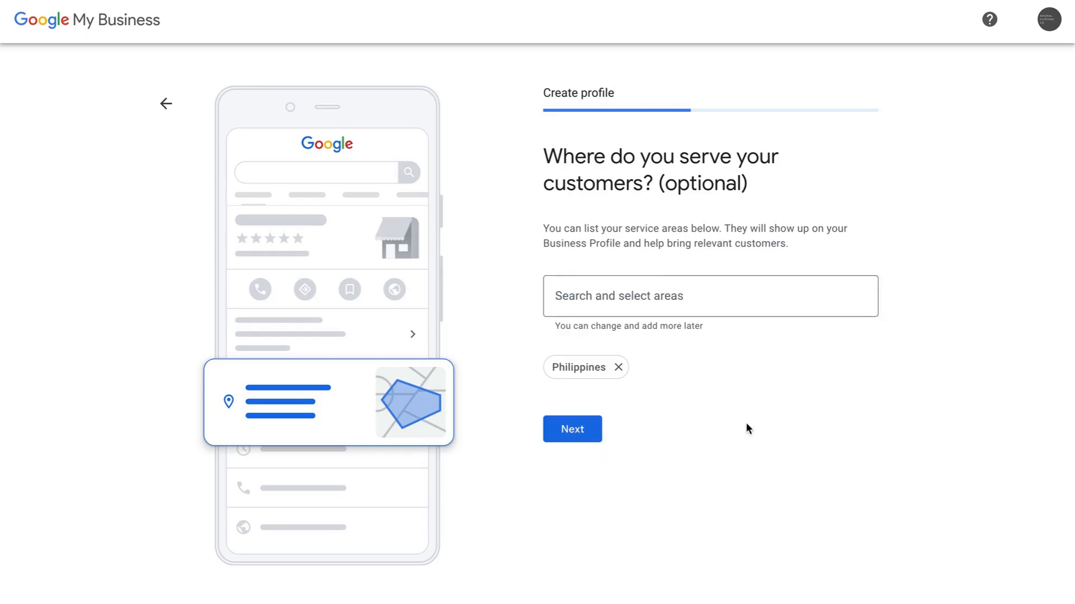
- Enter the business's contact phone number
click(568, 434)
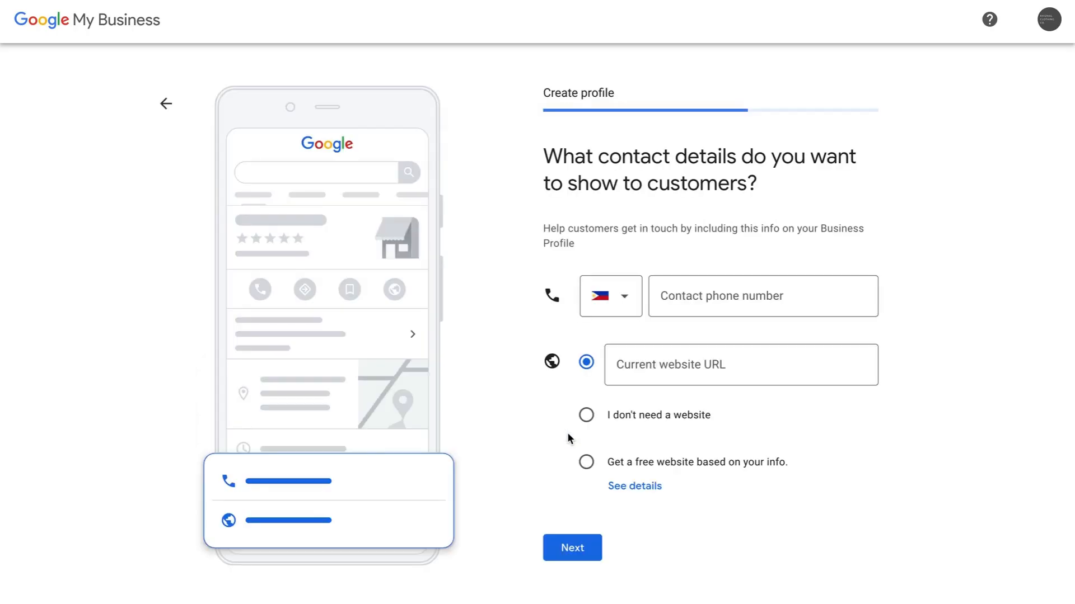
scroll(955, 431, down, 1)
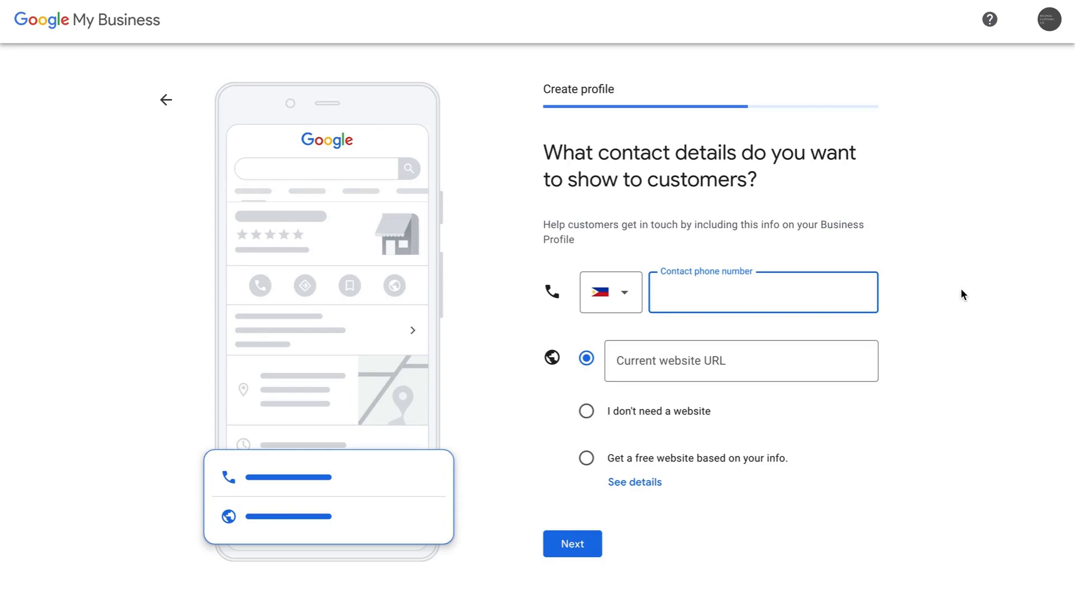
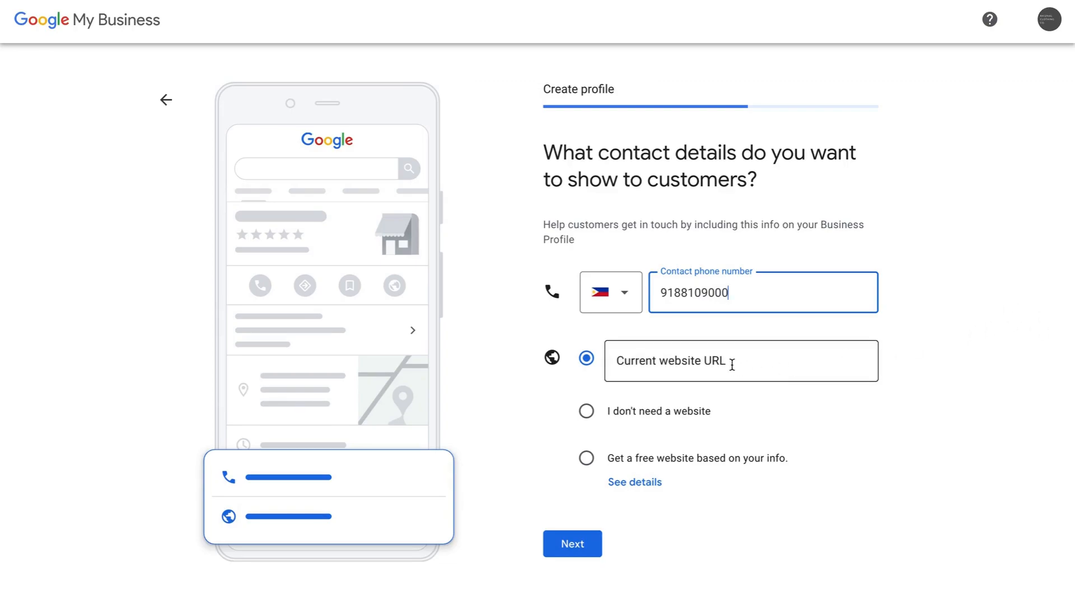
click(704, 357)
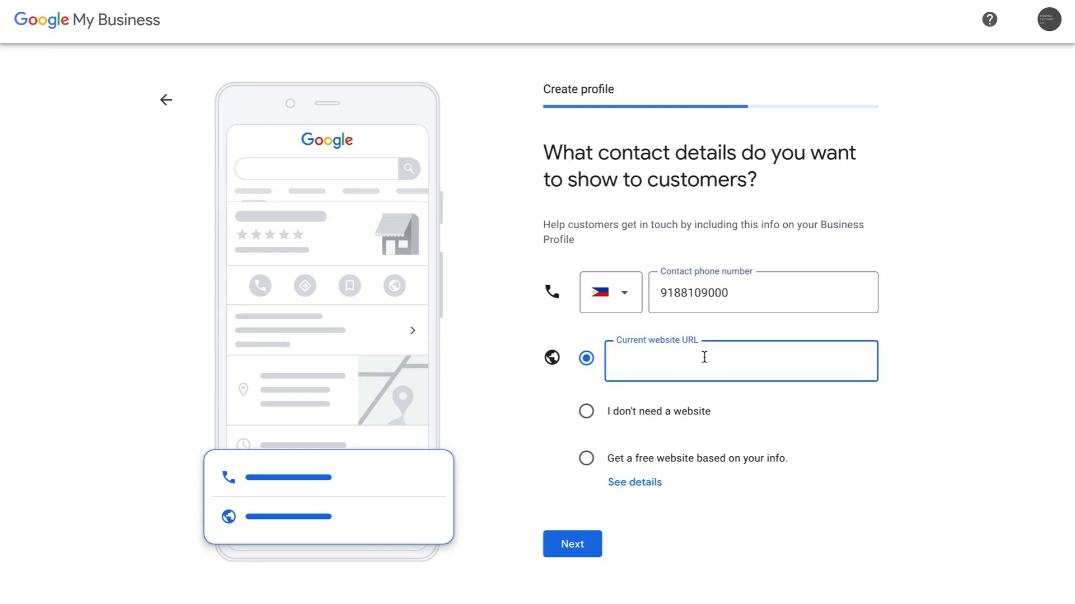
text(www.rhizhalcloth)
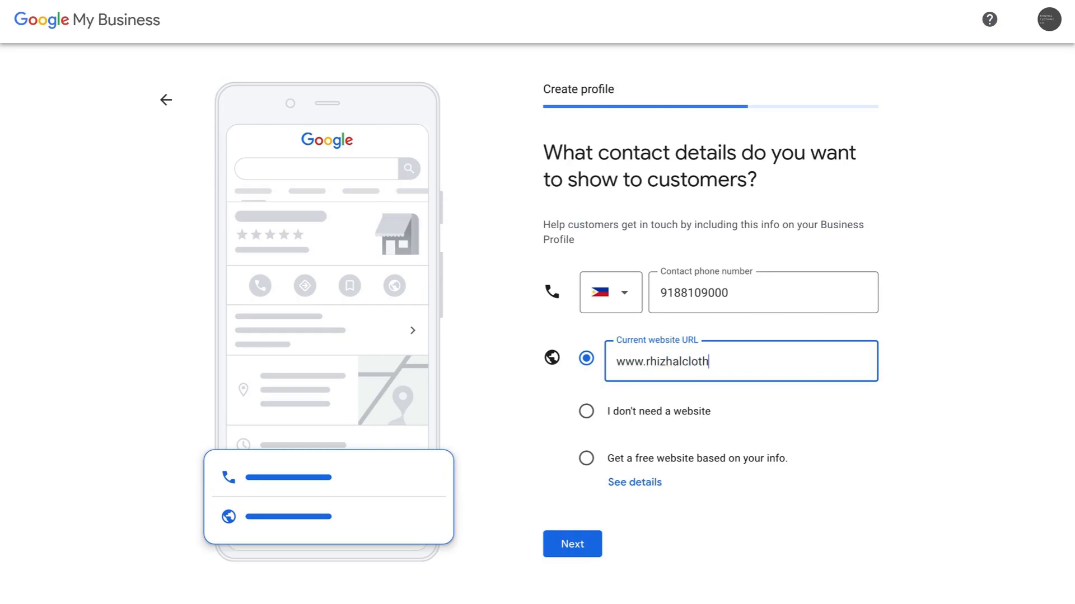
text(ing.com)
click(936, 385)
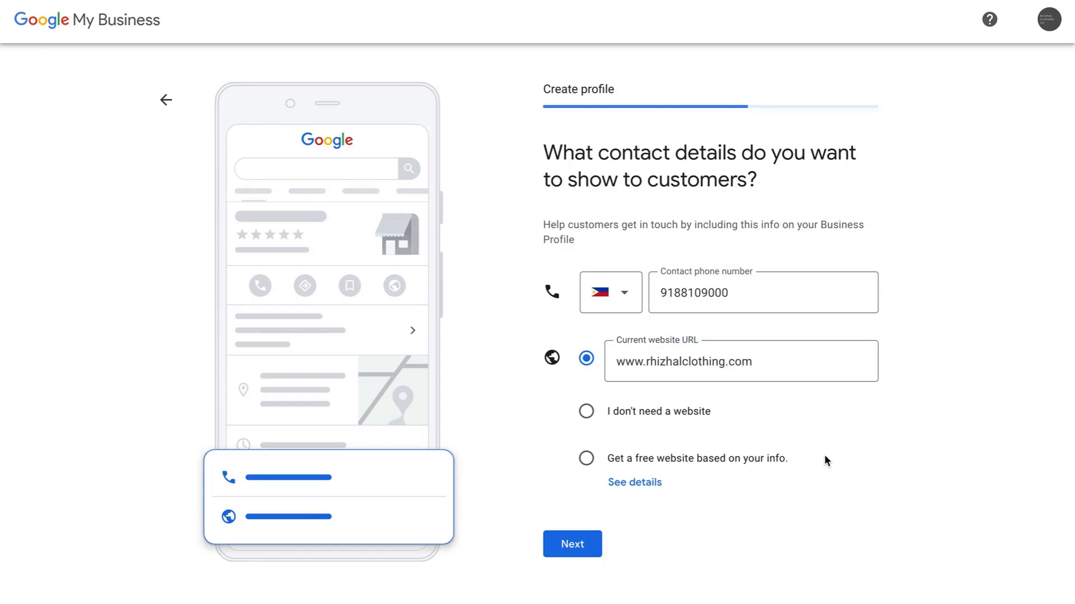
click(570, 545)
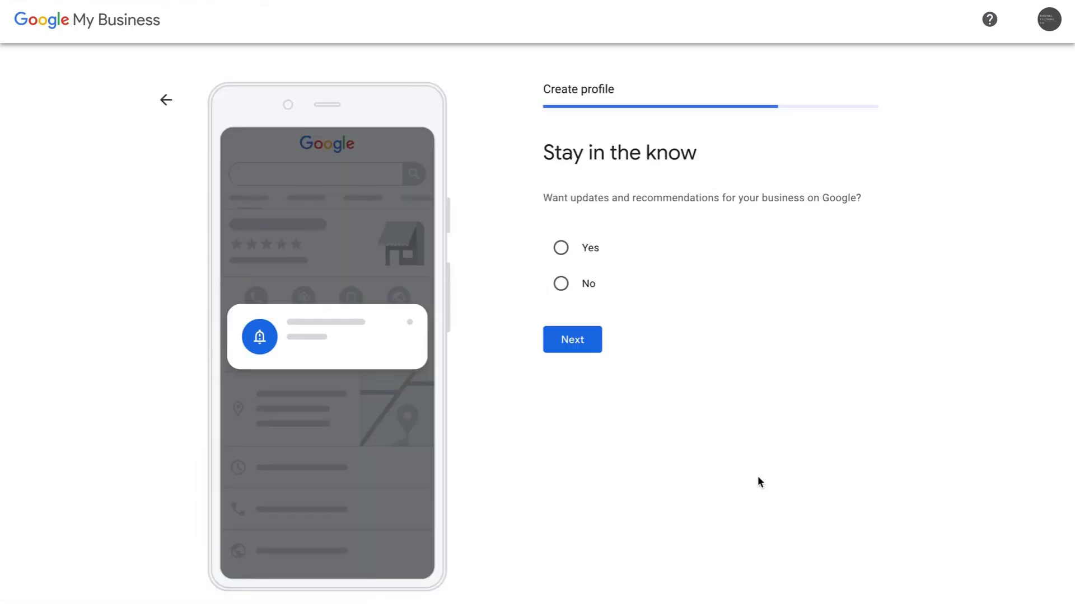
- Choose Yes under Stay in the know and continue
click(560, 248)
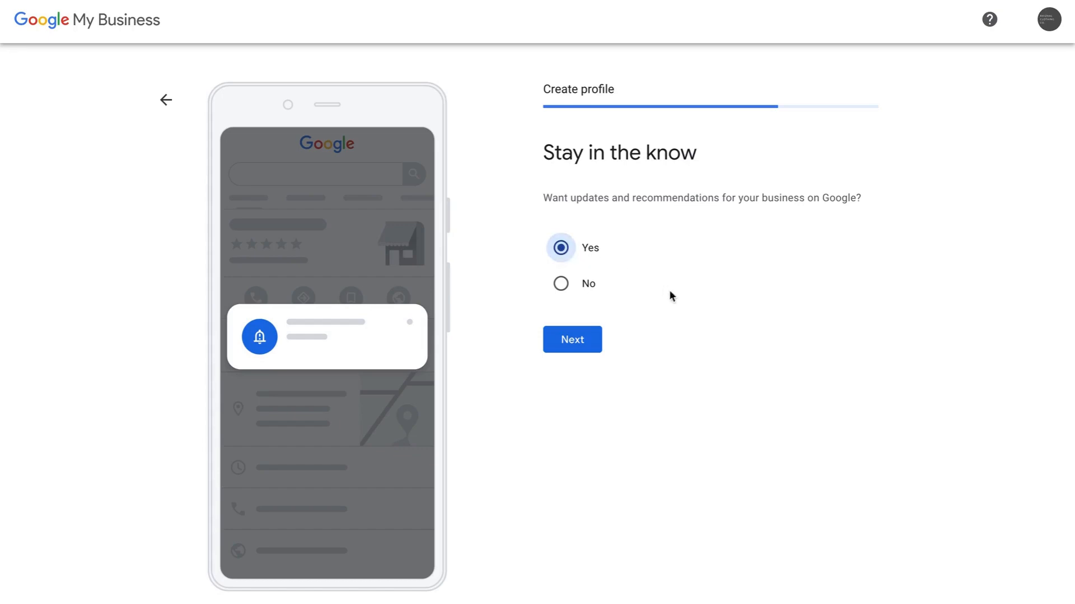
click(569, 348)
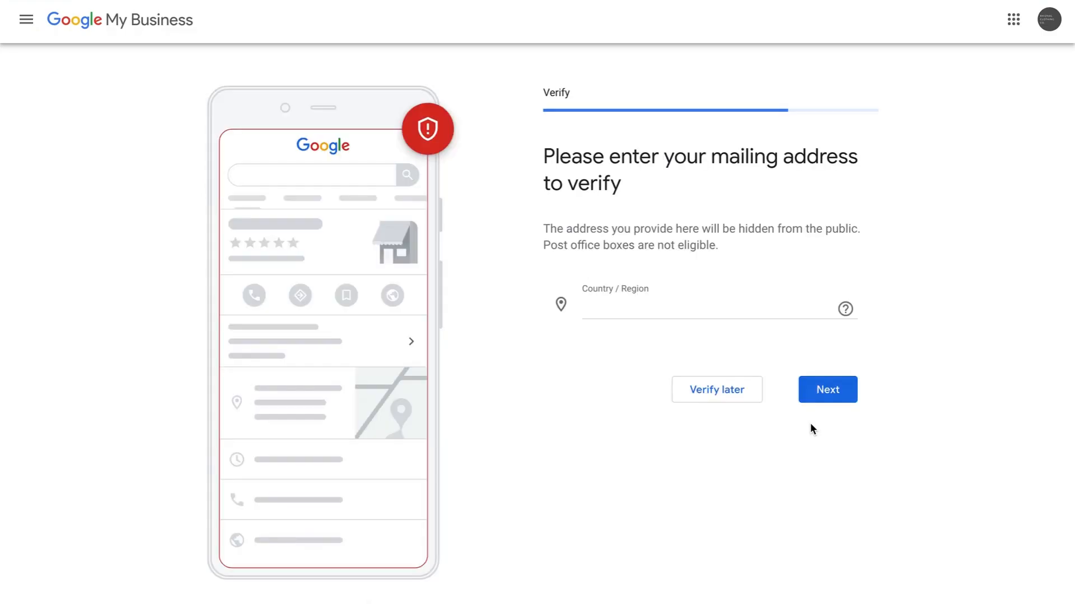
- Review the mailing address form and begin filling in the street address
scroll(940, 351, down, 4)
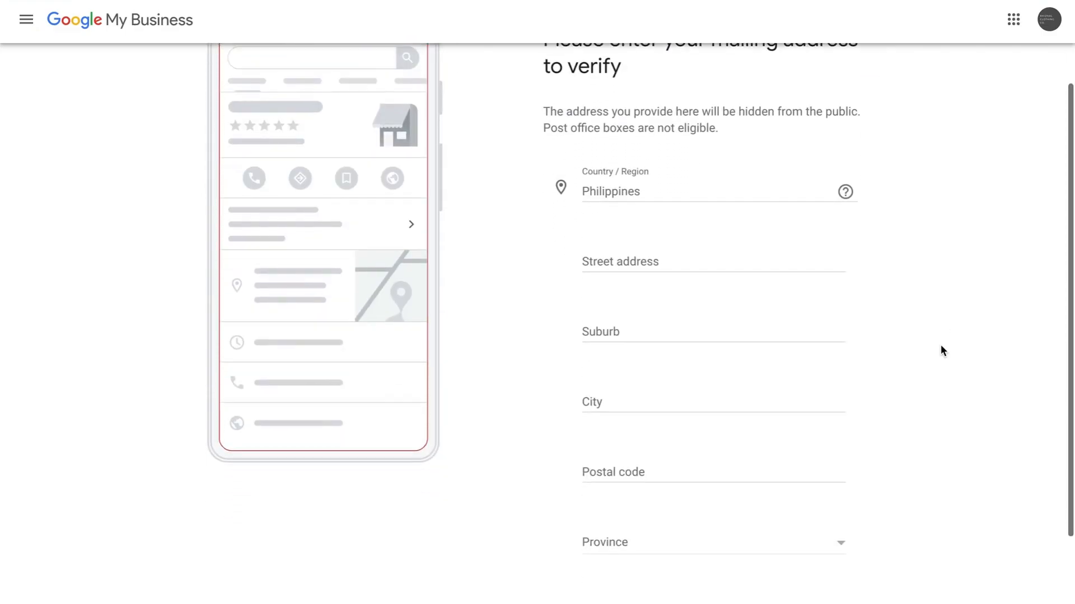
scroll(941, 347, up, 3)
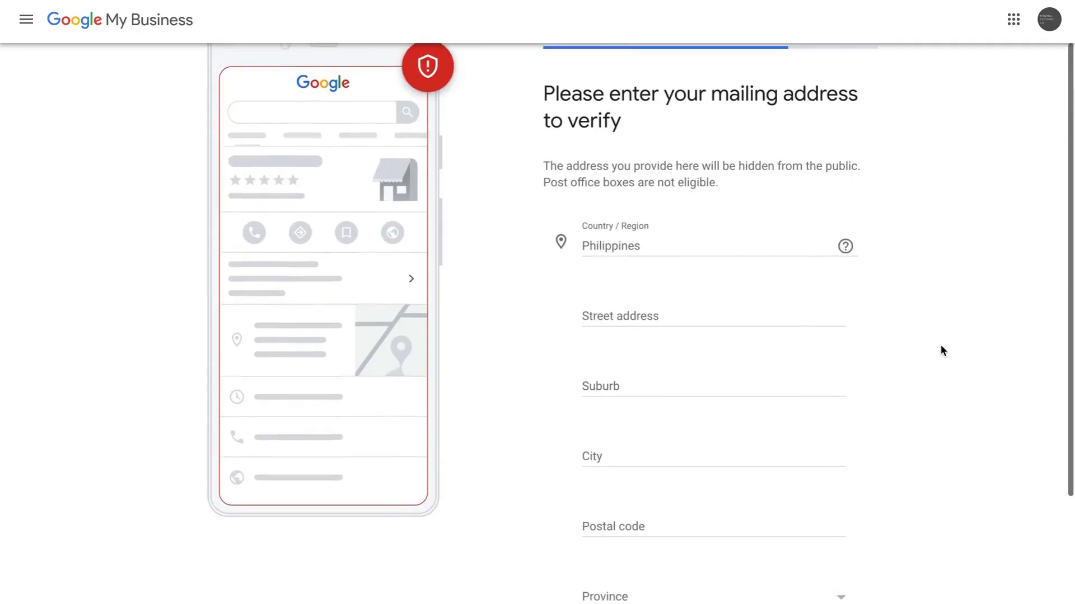
scroll(941, 347, down, 1)
scroll(940, 345, down, 1)
scroll(940, 346, up, 2)
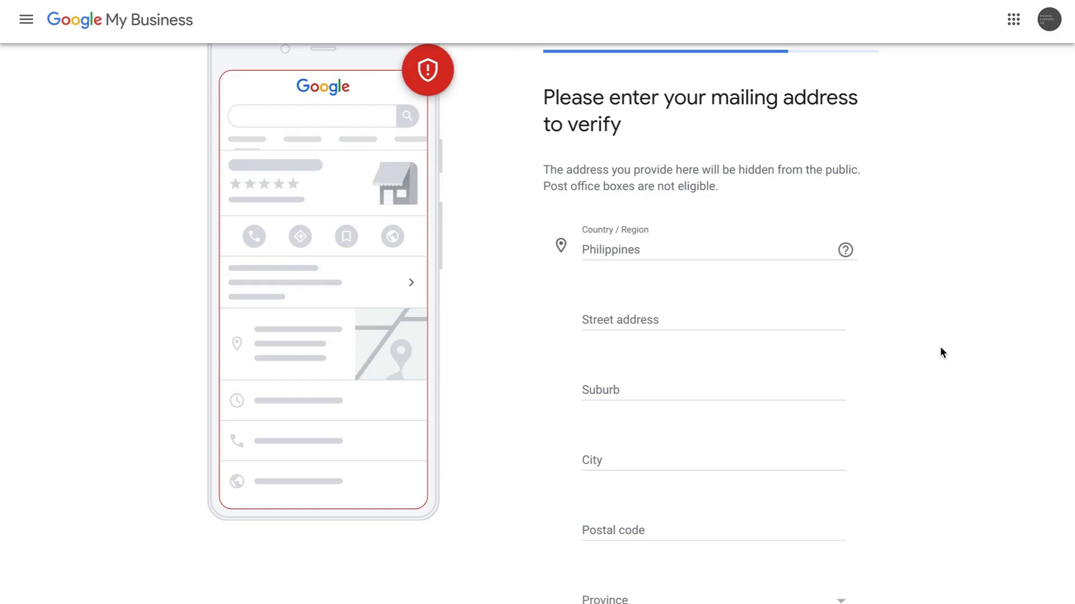
scroll(940, 348, down, 3)
scroll(941, 348, up, 2)
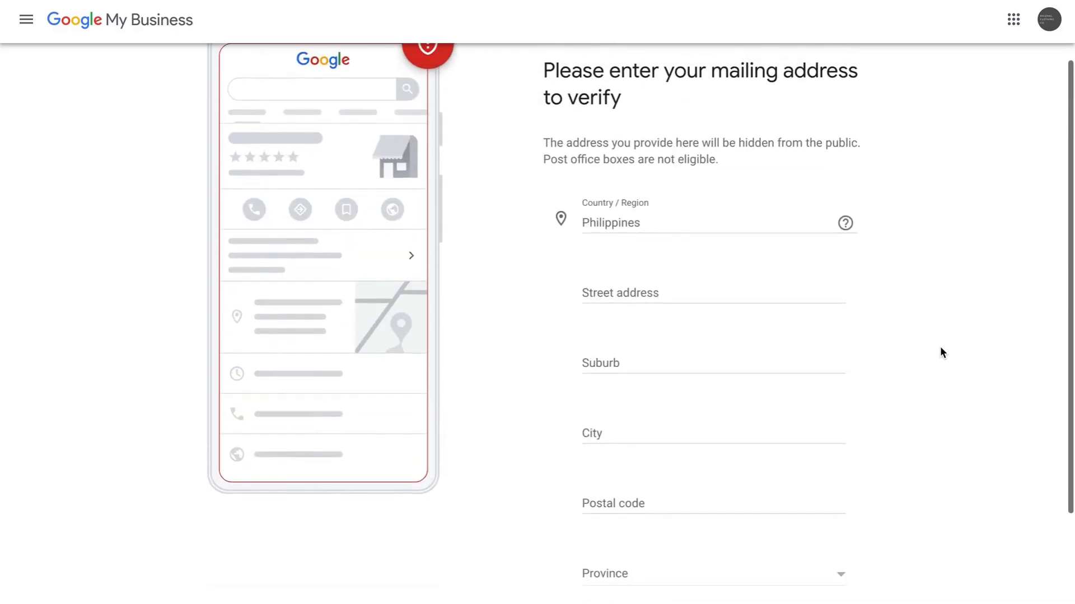
scroll(940, 352, down, 2)
scroll(940, 353, up, 3)
scroll(939, 351, down, 2)
scroll(939, 351, up, 1)
scroll(940, 348, down, 3)
scroll(940, 348, up, 2)
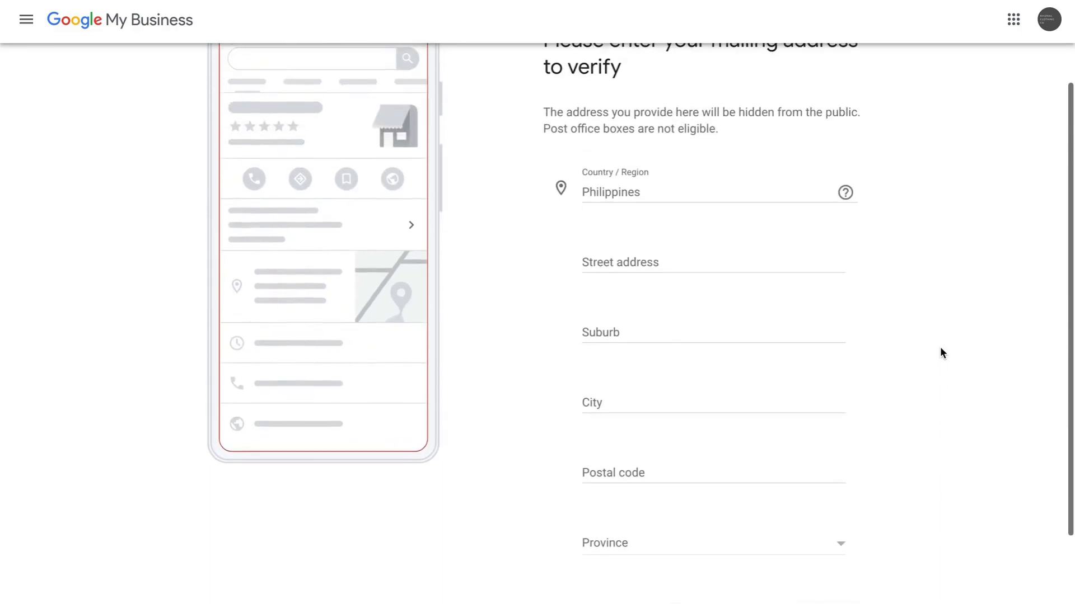
click(653, 265)
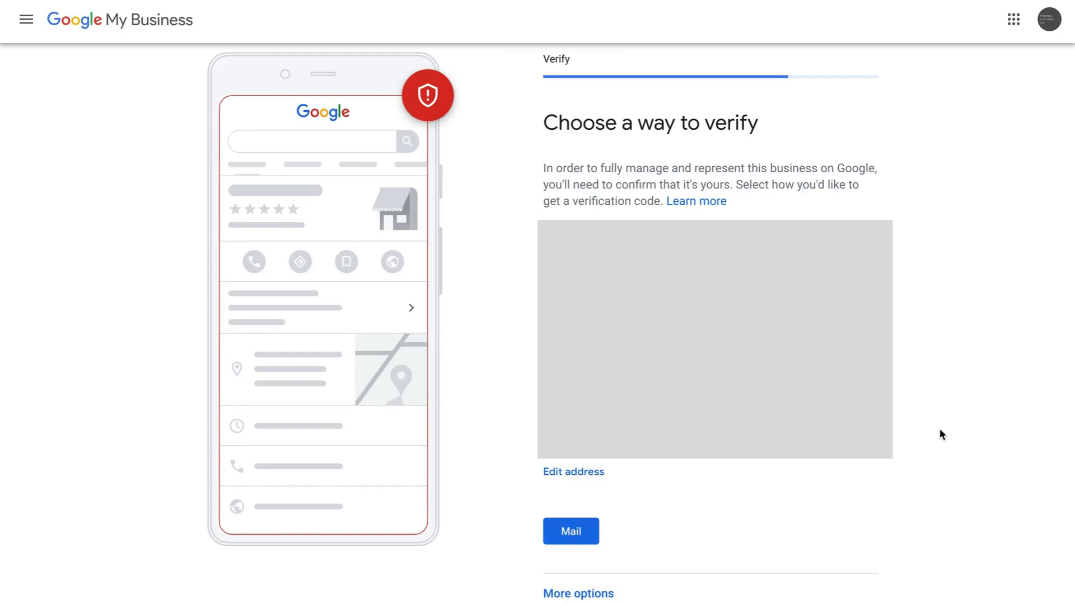
- Choose Postcard by mail as the verification method
scroll(941, 435, down, 1)
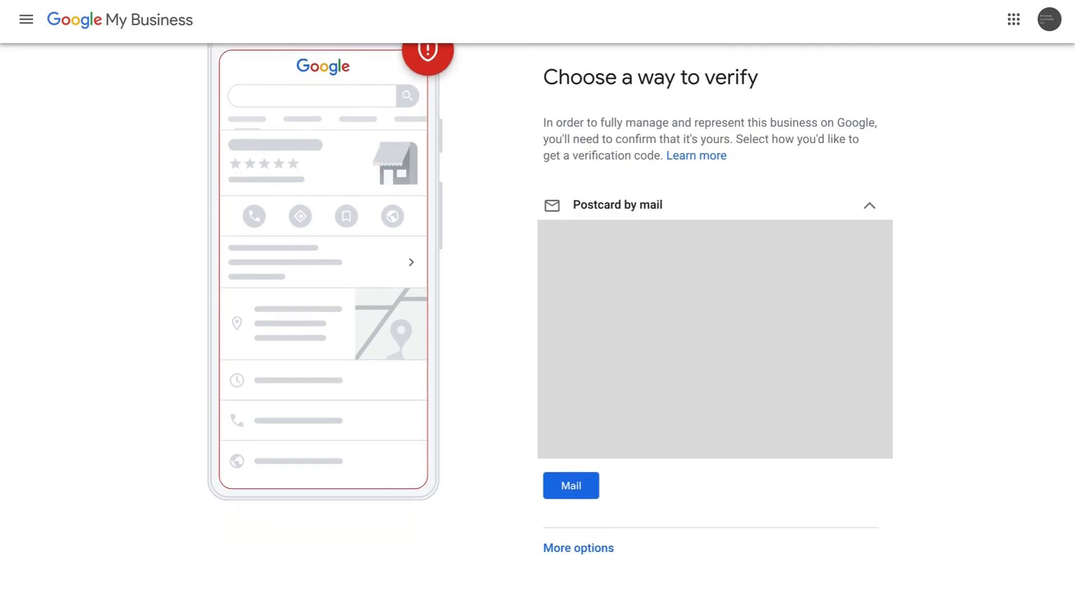
scroll(640, 303, up, 1)
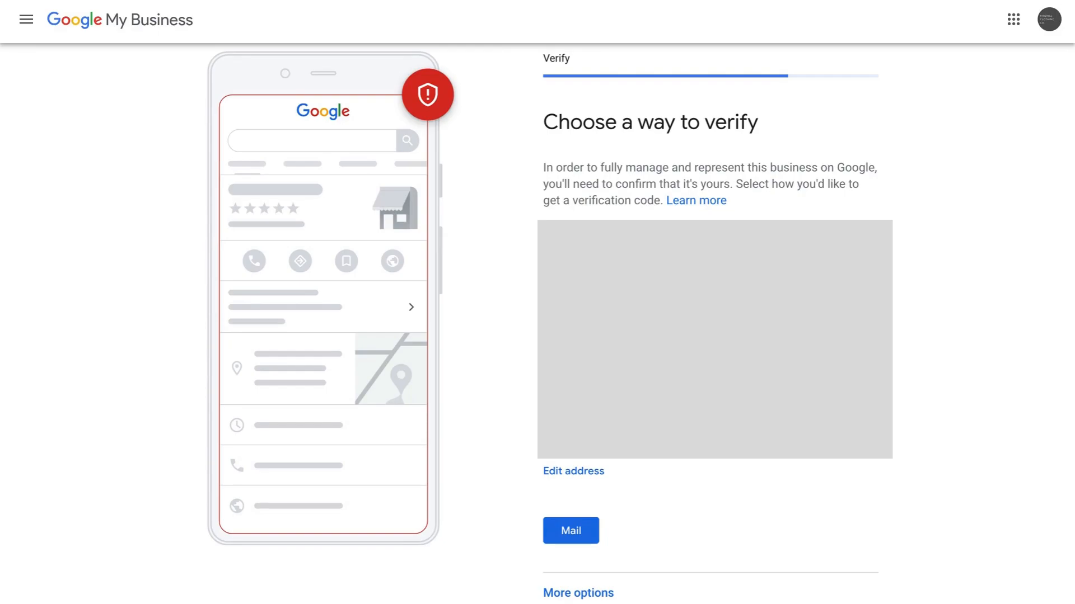
scroll(538, 319, down, 2)
scroll(537, 319, up, 2)
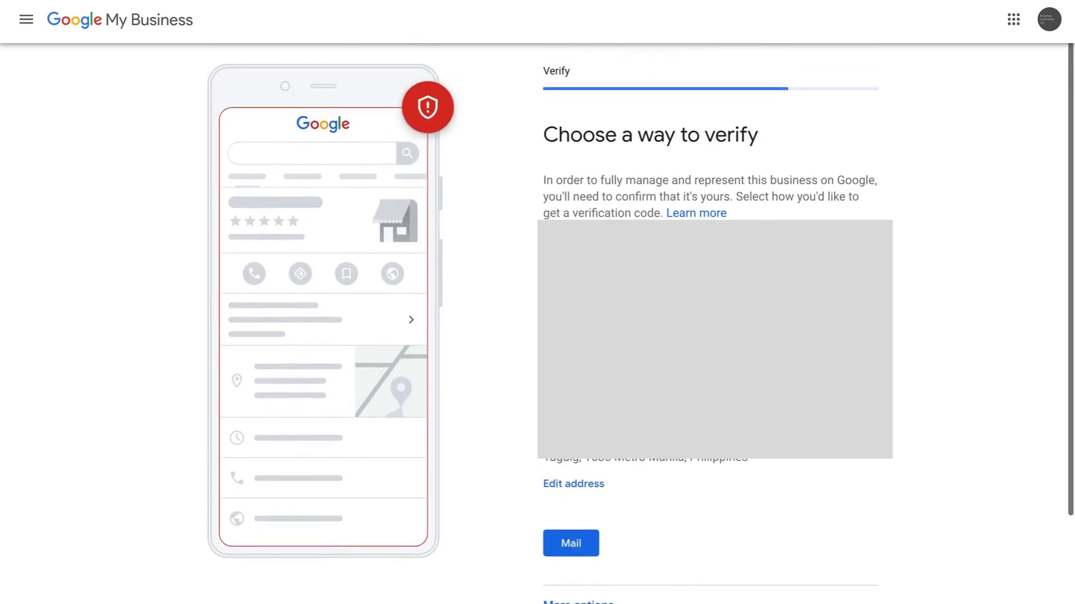
scroll(582, 501, down, 1)
click(582, 501)
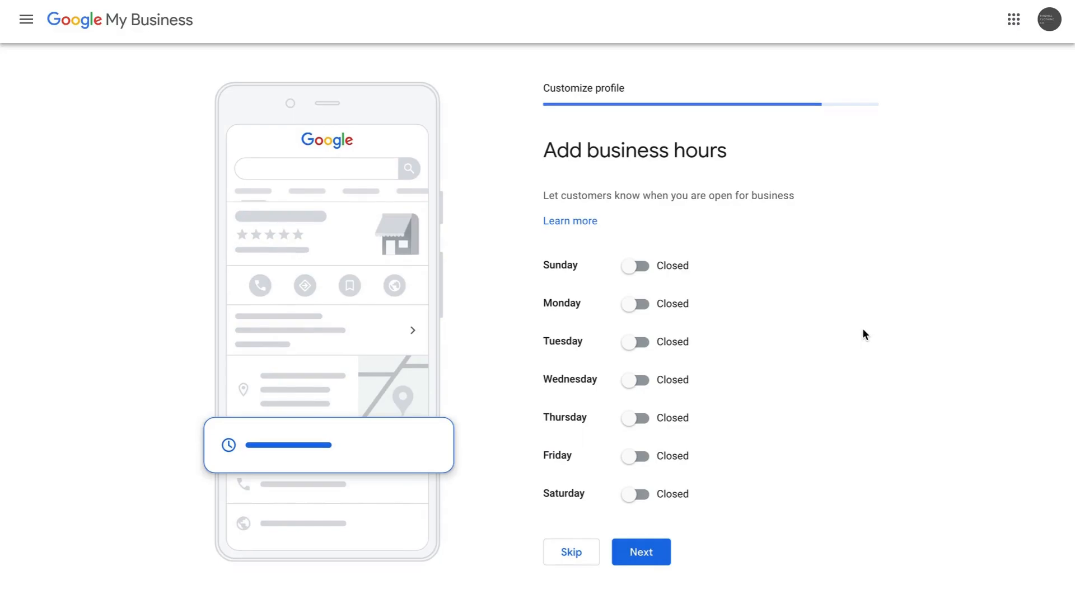
- Skip business hours, keep messages accepted, and set the description to 'Clothing Company'
click(570, 553)
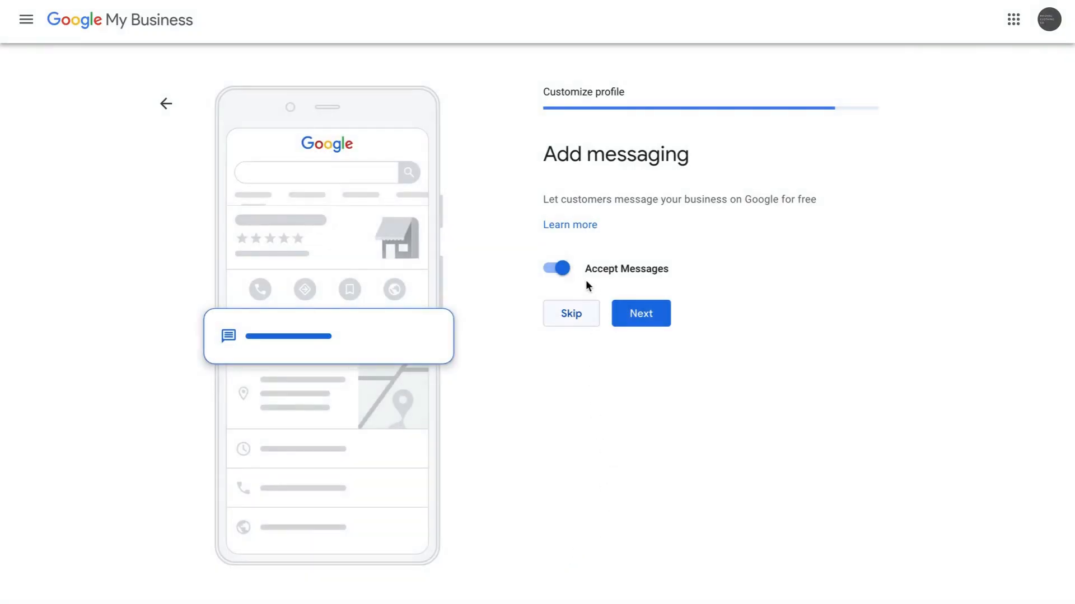
click(643, 317)
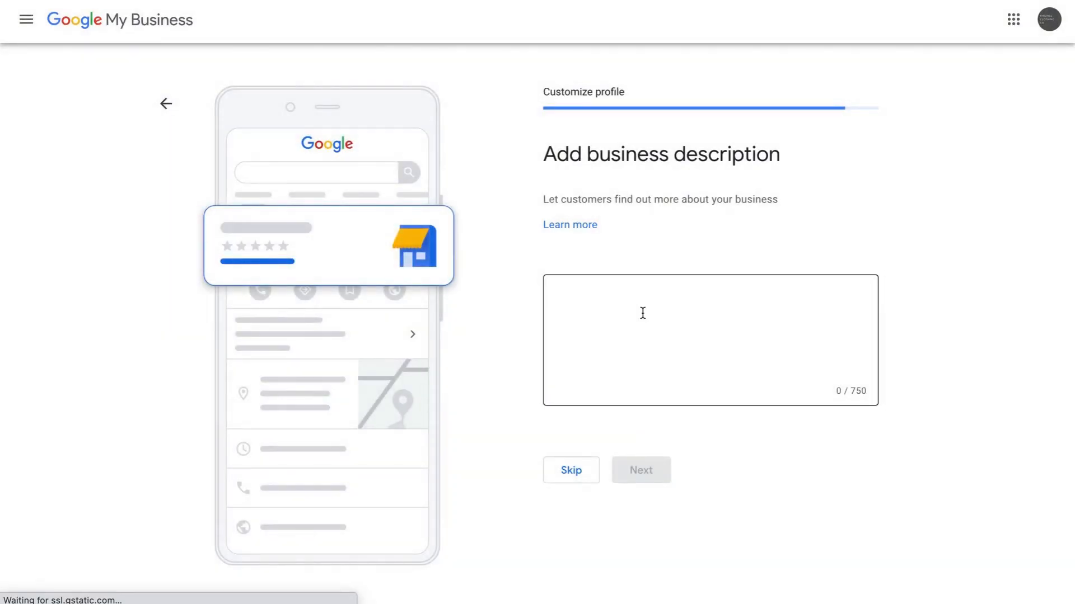
click(642, 313)
text(Clot)
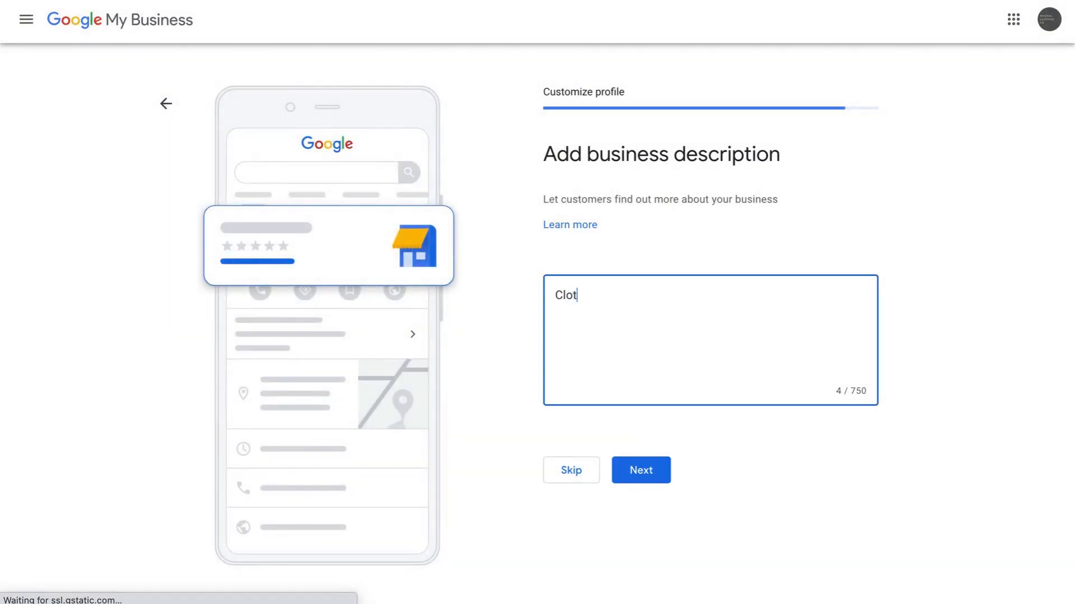
text(hing Compay)
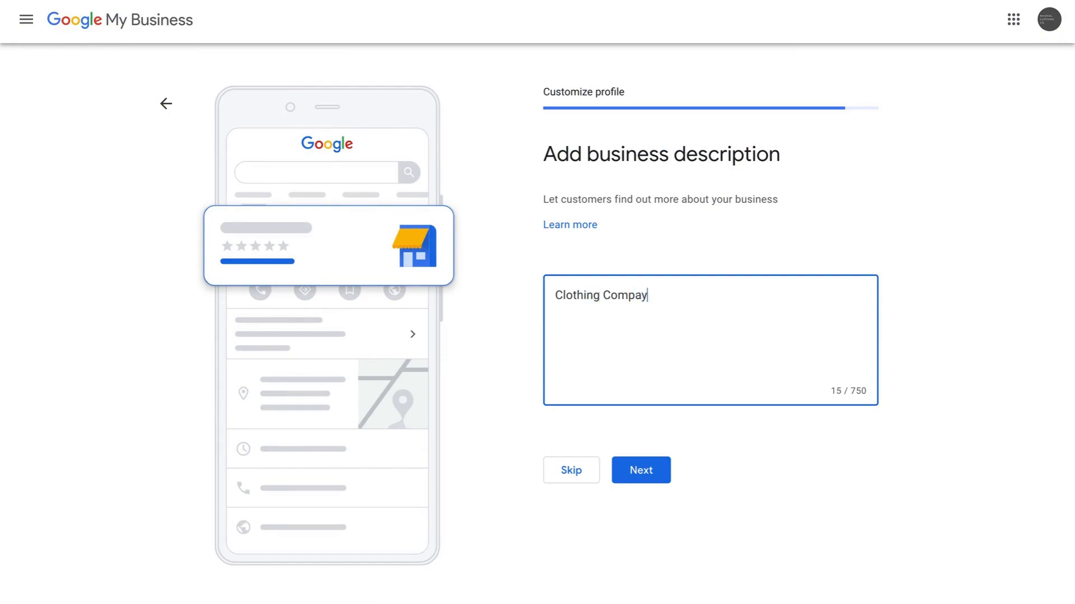
key(Left)
text(n)
key(Right)
click(643, 469)
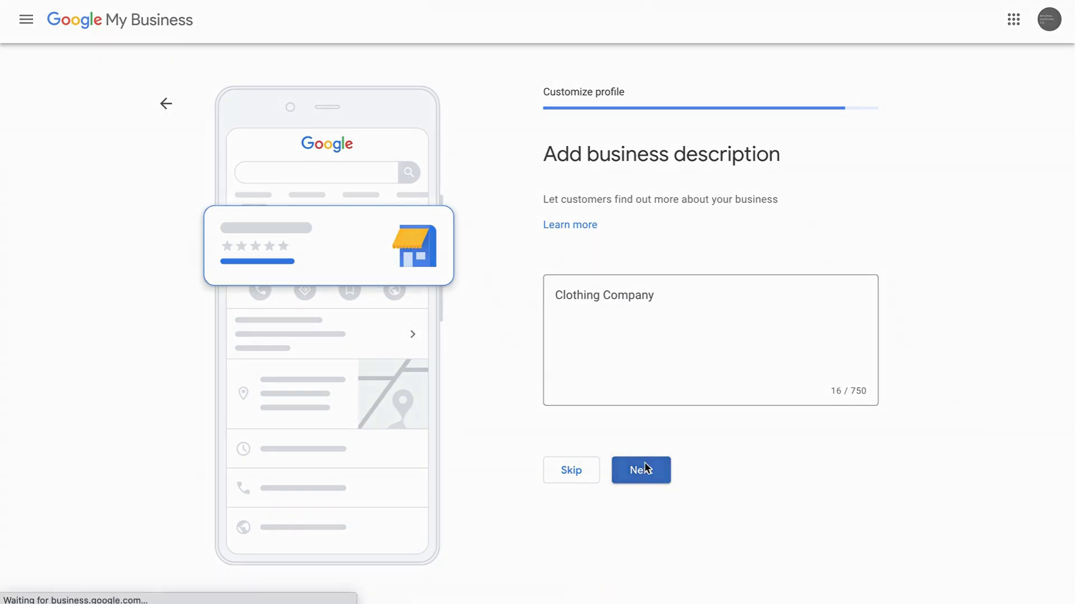
- Add rhizhal.png from the Downloads folder as a store photo and continue
scroll(916, 348, down, 1)
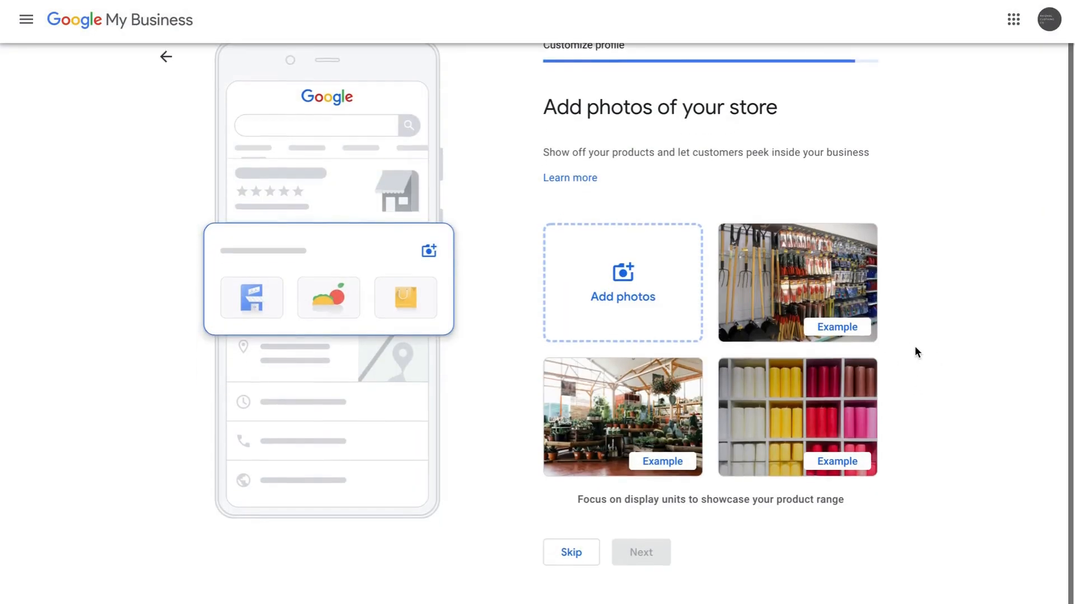
click(625, 274)
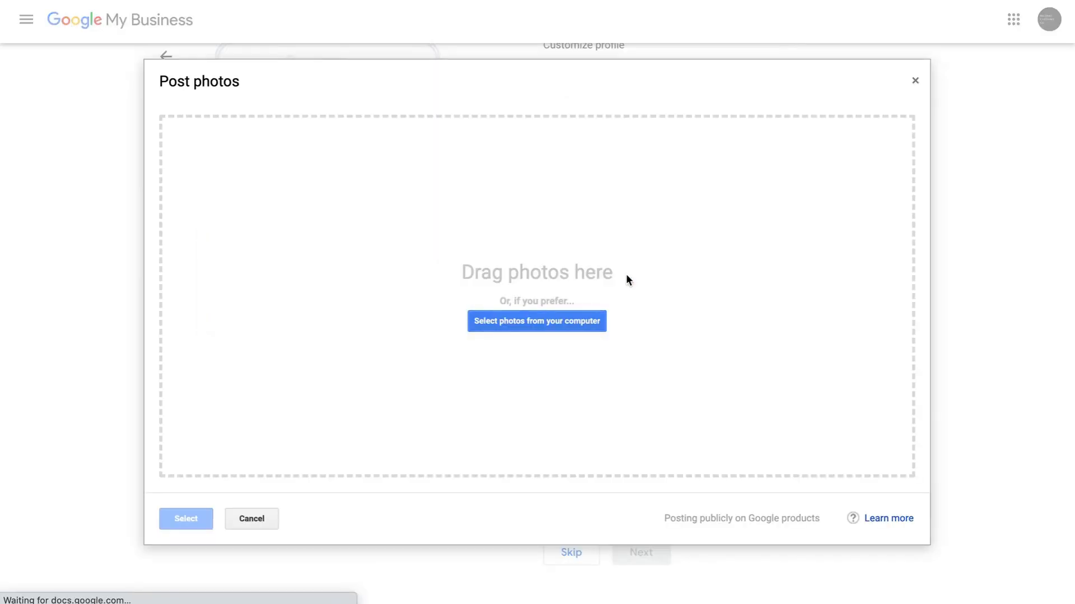
click(542, 325)
click(383, 246)
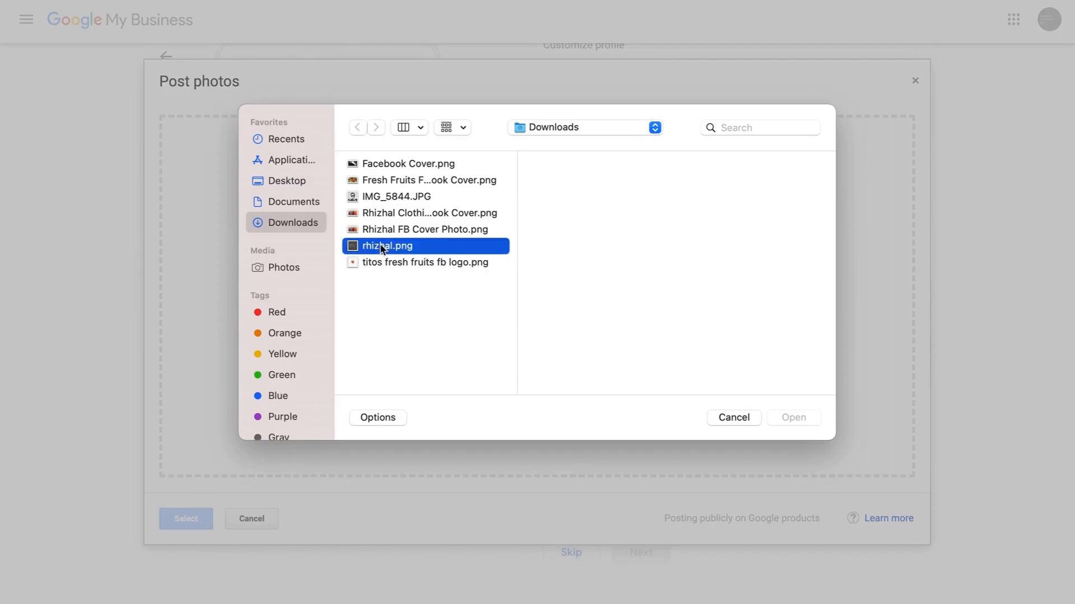
click(792, 418)
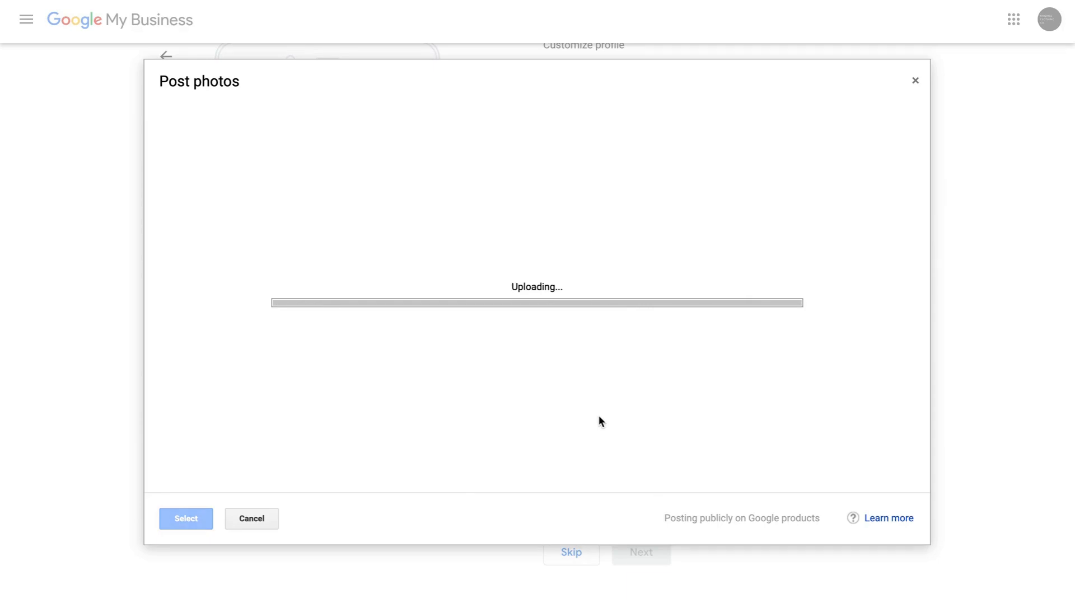
click(574, 438)
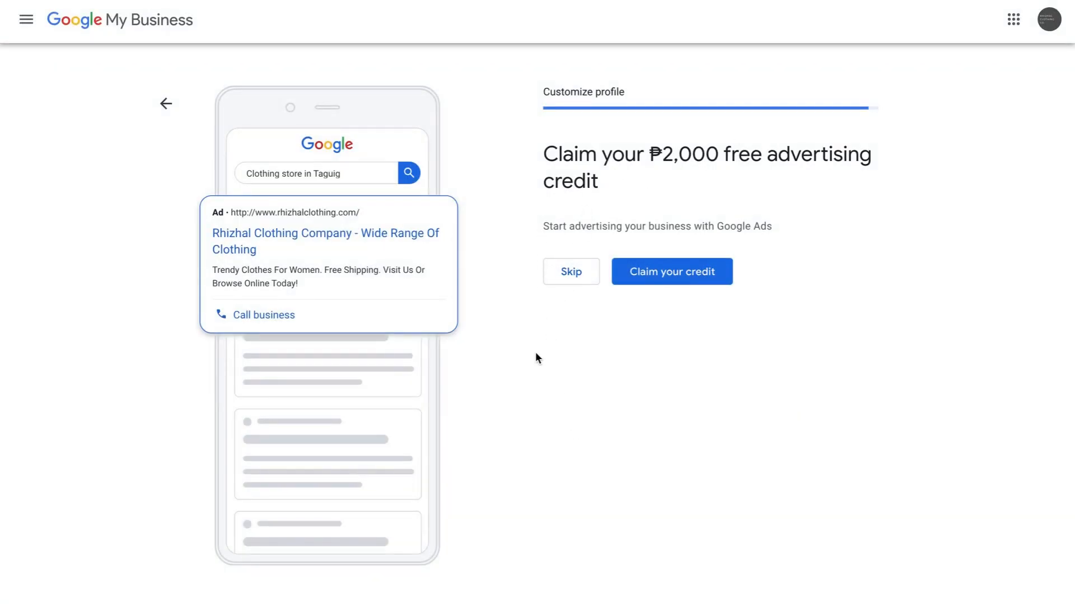
- Skip the ₱2,000 advertising credit offer and continue from the 'almost ready' page
click(570, 274)
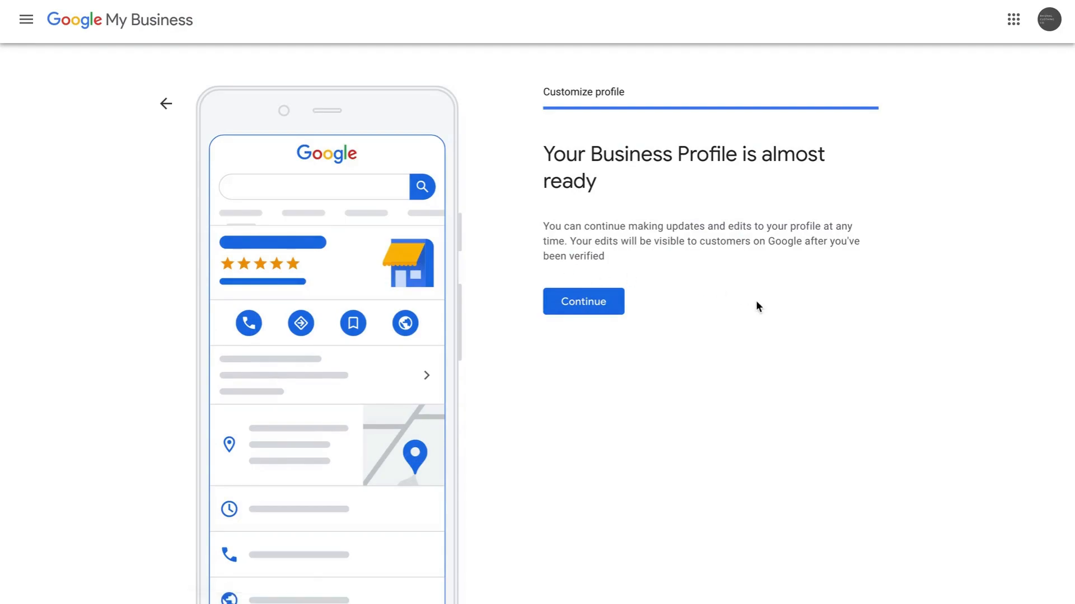
click(594, 305)
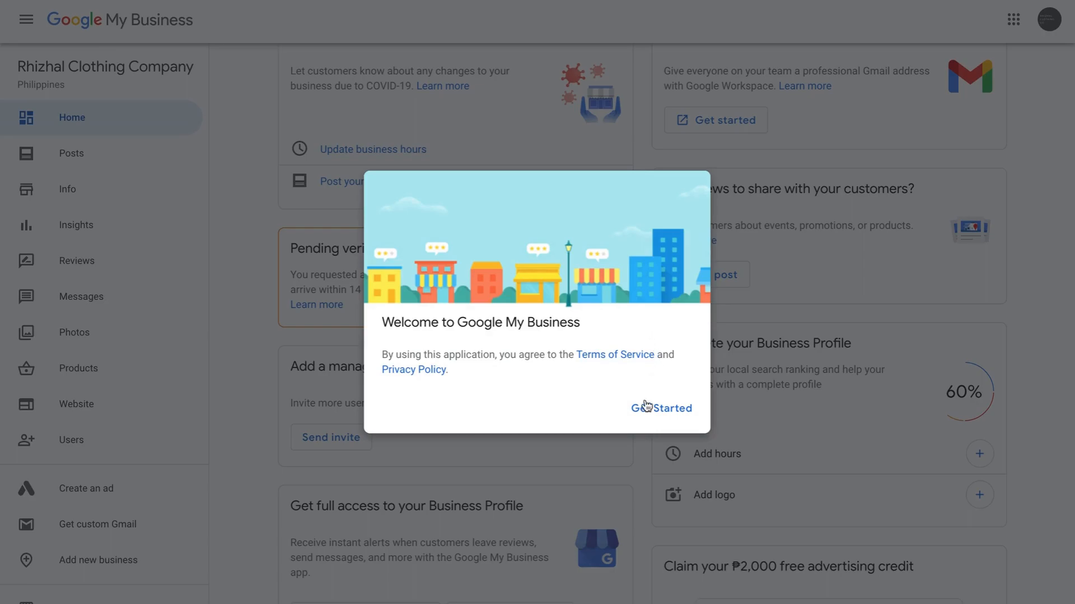
- Dismiss the welcome dialog and review the Home dashboard's postcard verification and 60% completion cards
click(644, 408)
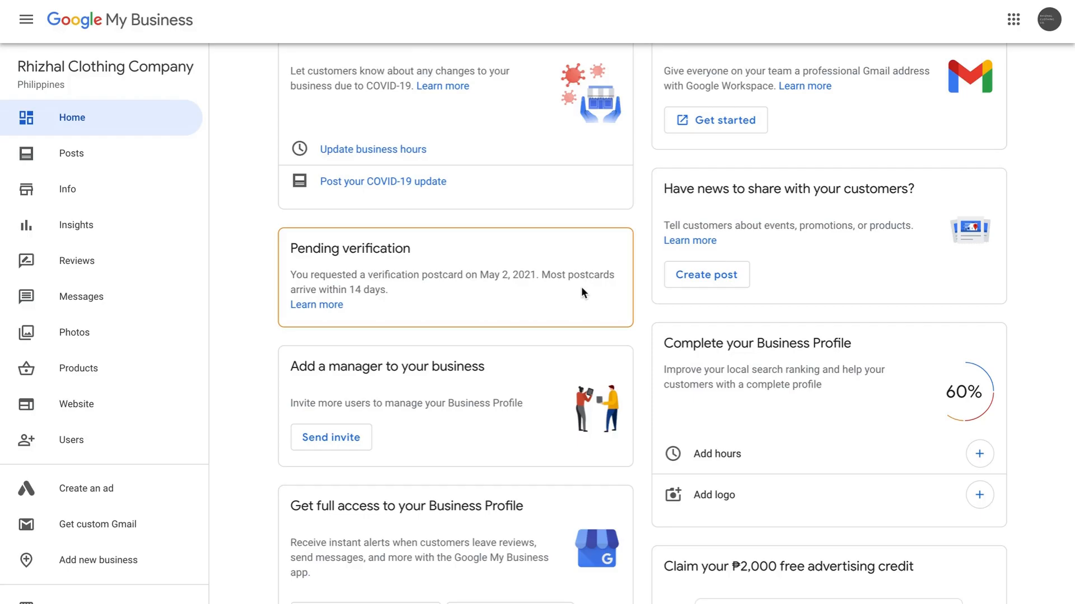
scroll(633, 405, down, 5)
scroll(633, 404, up, 5)
scroll(838, 391, down, 5)
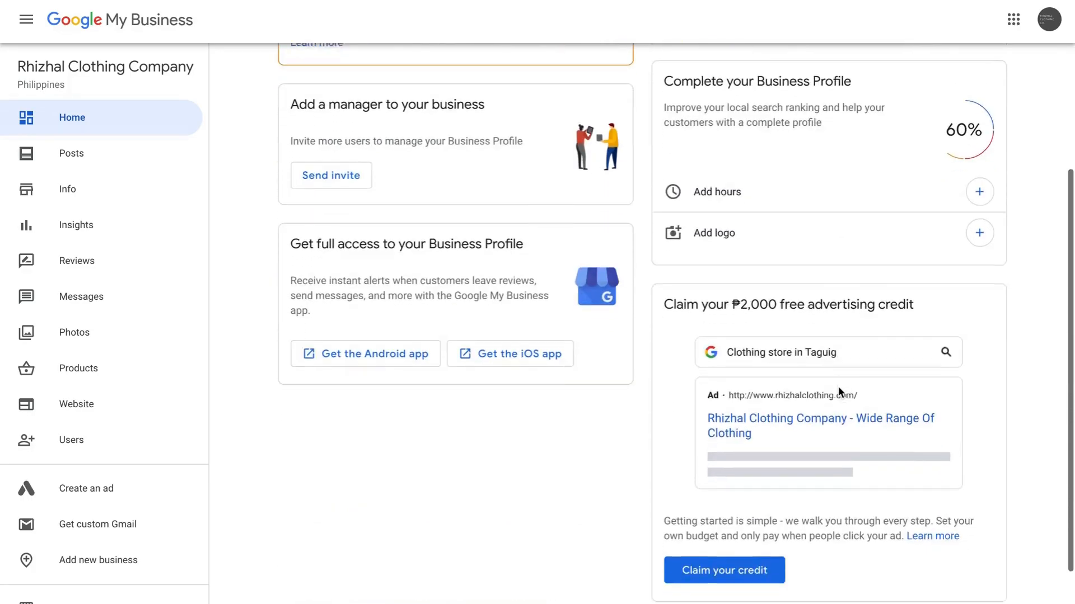
scroll(602, 413, up, 5)
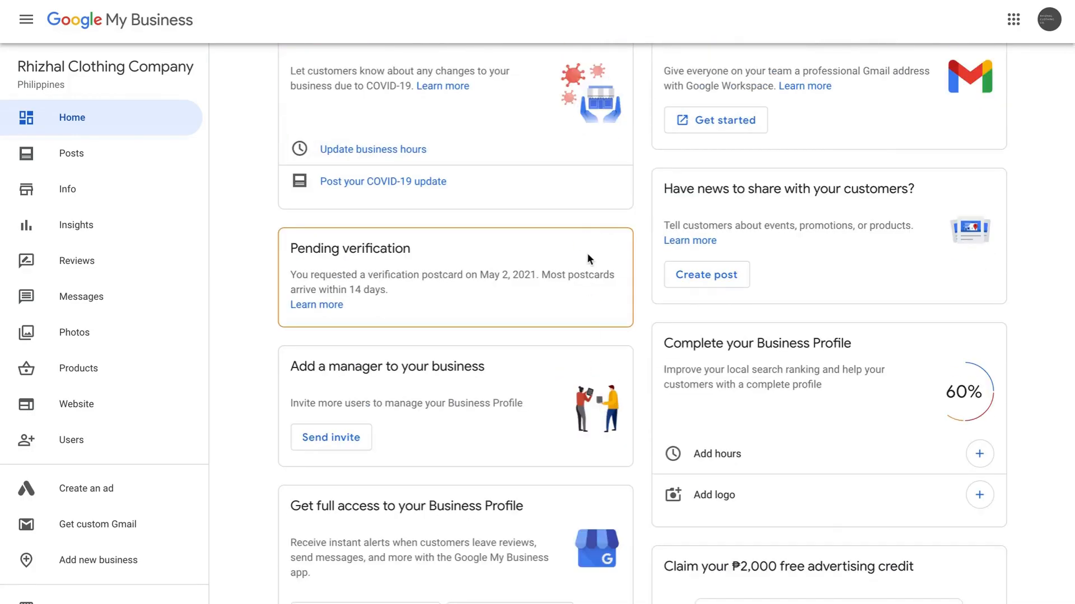
scroll(480, 340, down, 5)
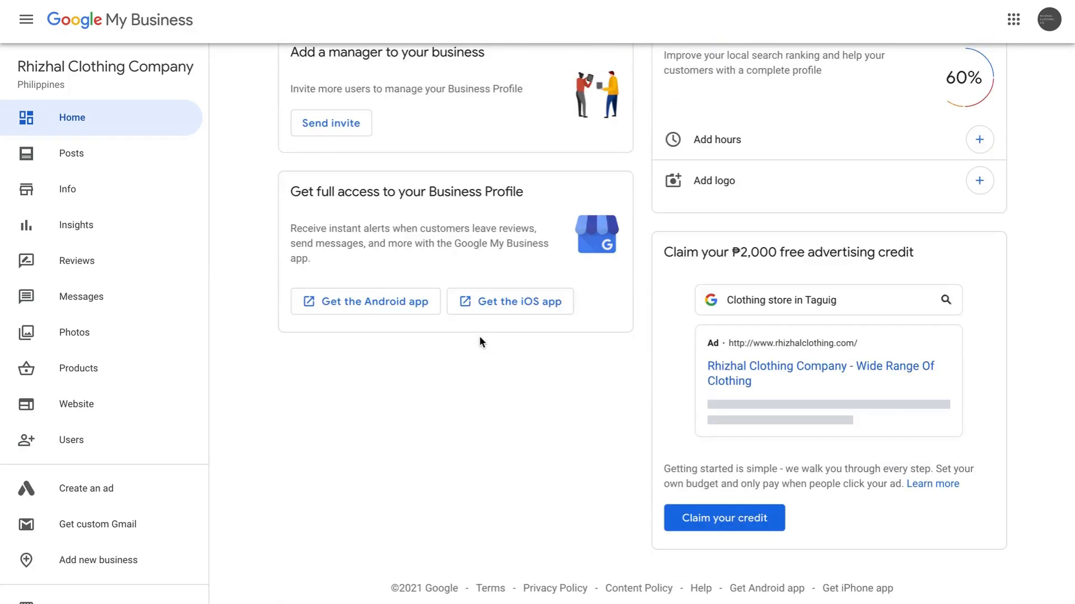
scroll(238, 452, up, 5)
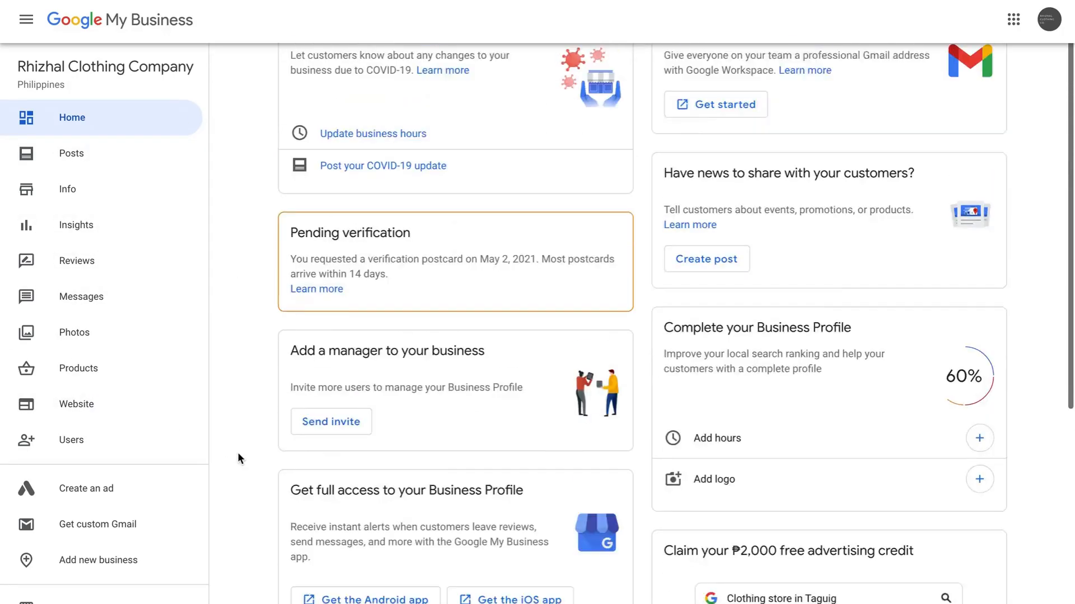
scroll(112, 442, down, 3)
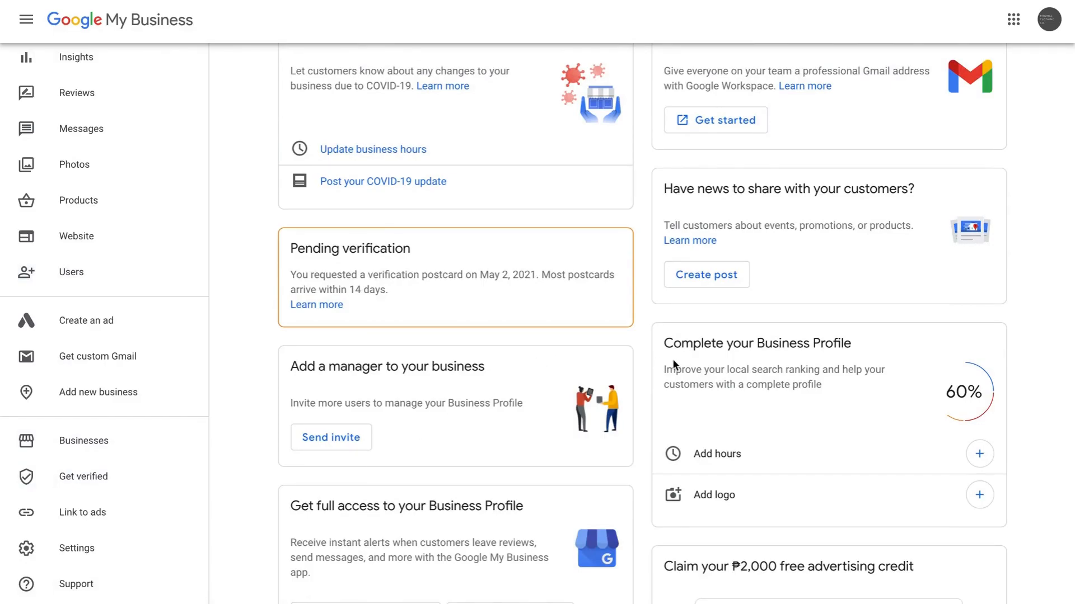
scroll(640, 372, down, 3)
scroll(639, 378, up, 3)
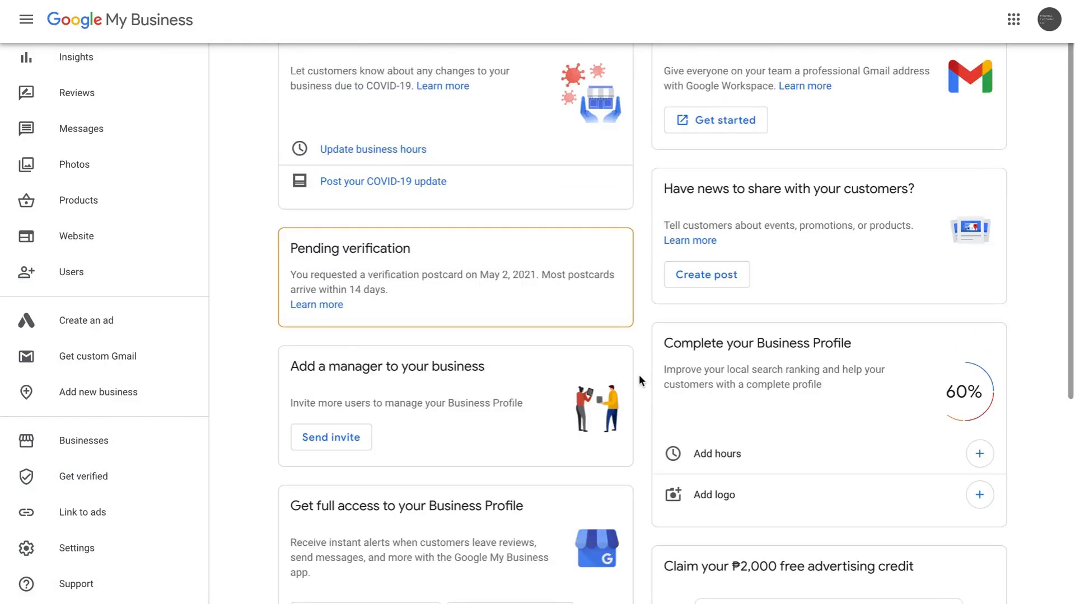
scroll(140, 296, up, 3)
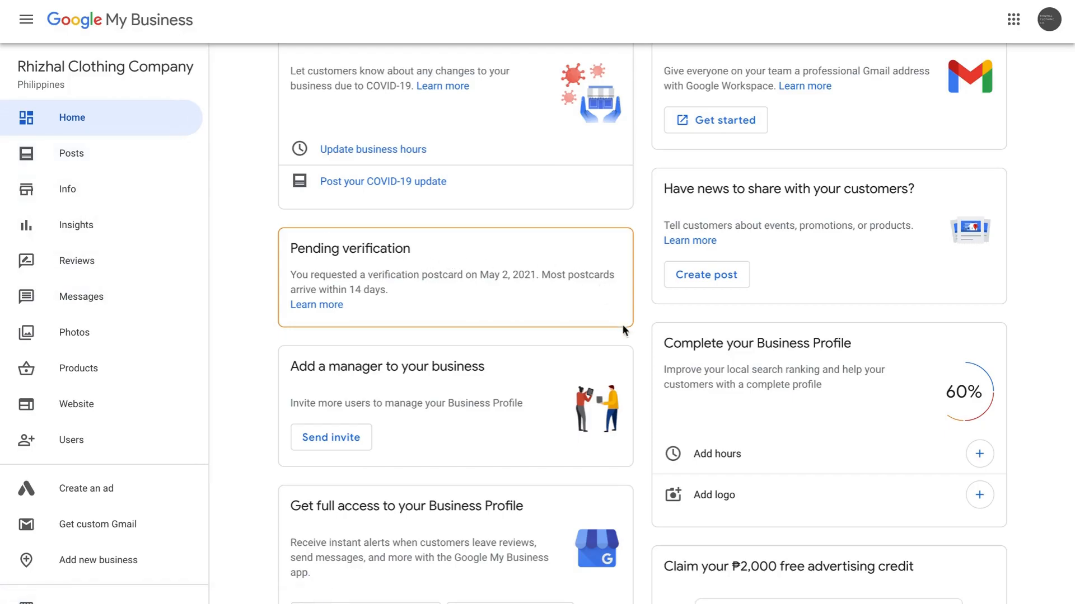
scroll(646, 384, down, 4)
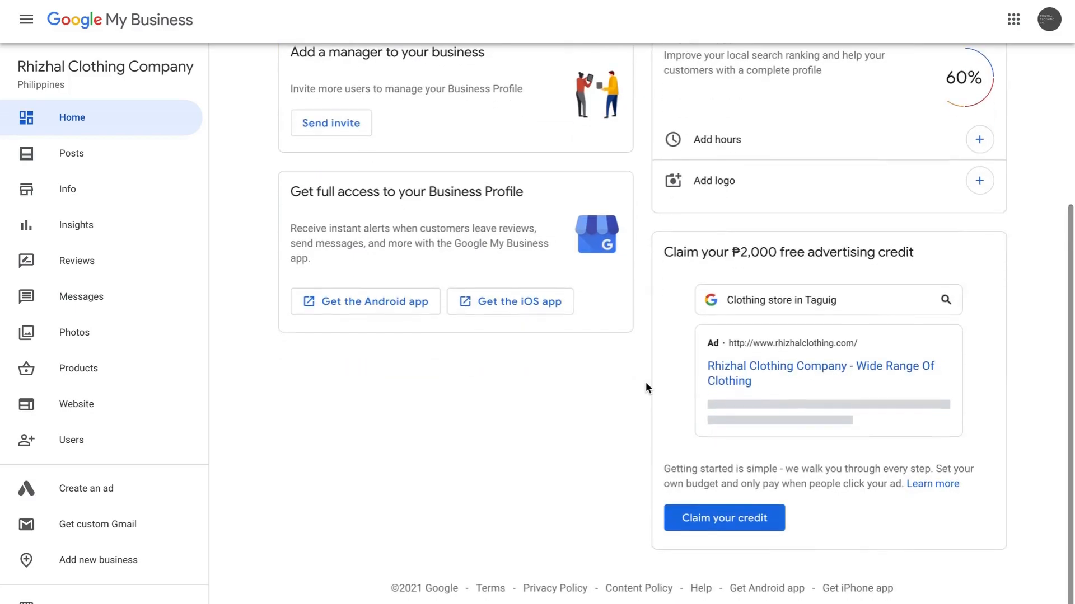
scroll(646, 388, up, 5)
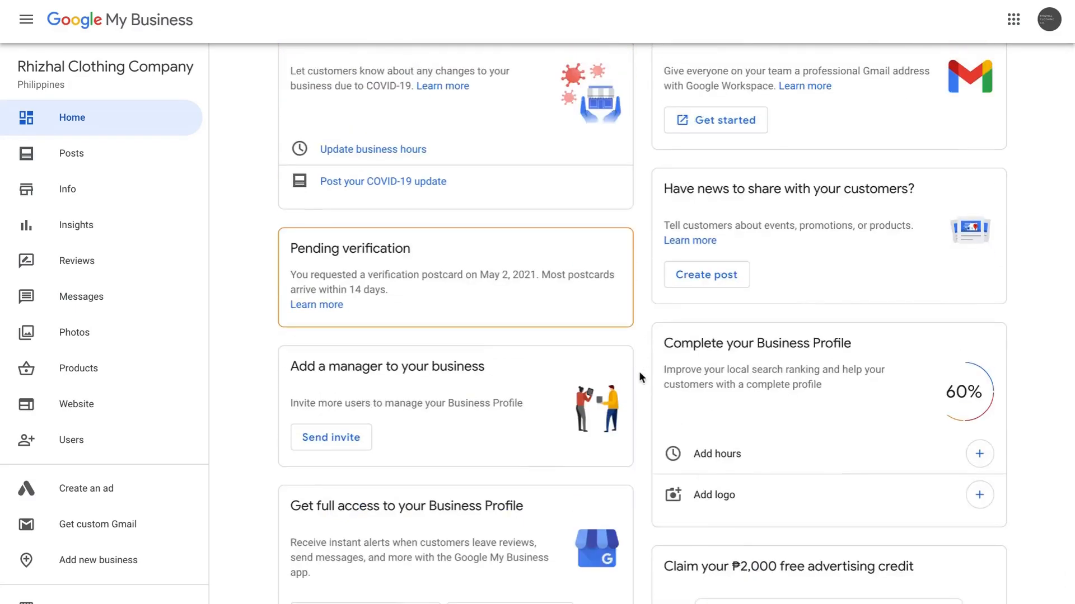